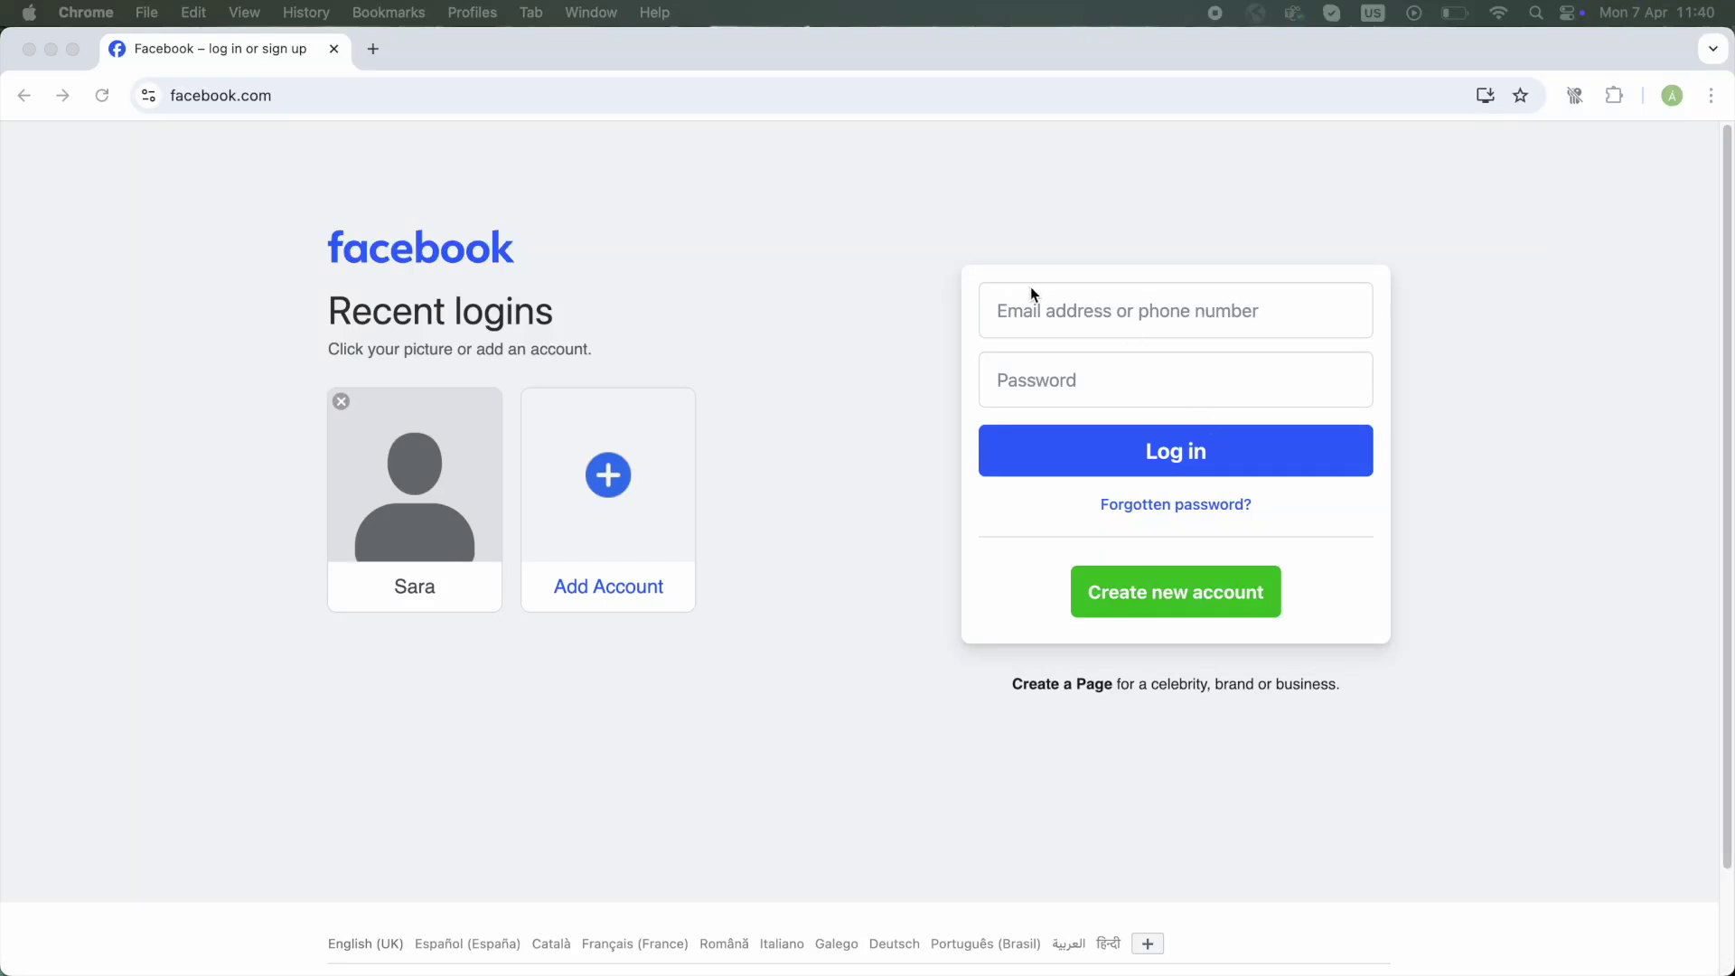
- Check the current page address and return to the Facebook login page
{"action": "left_click", "coordinate": [1037, 312]}
{"action": "left_click", "coordinate": [1039, 318]}
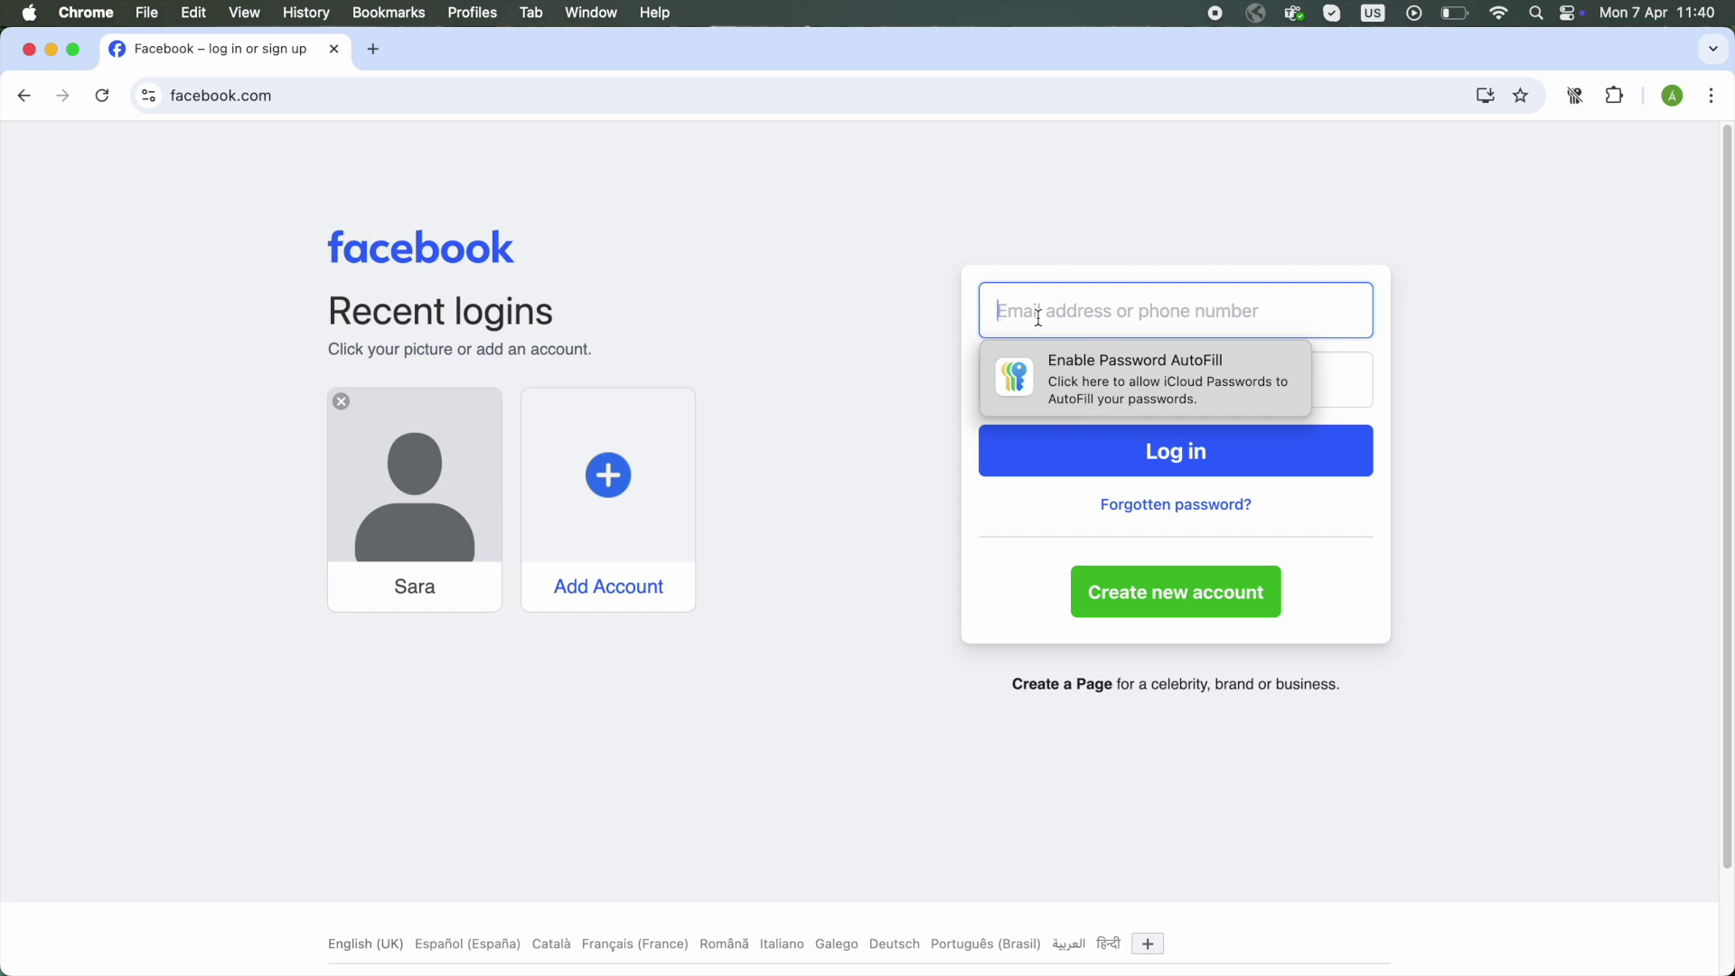
{"action": "left_click", "coordinate": [272, 96]}
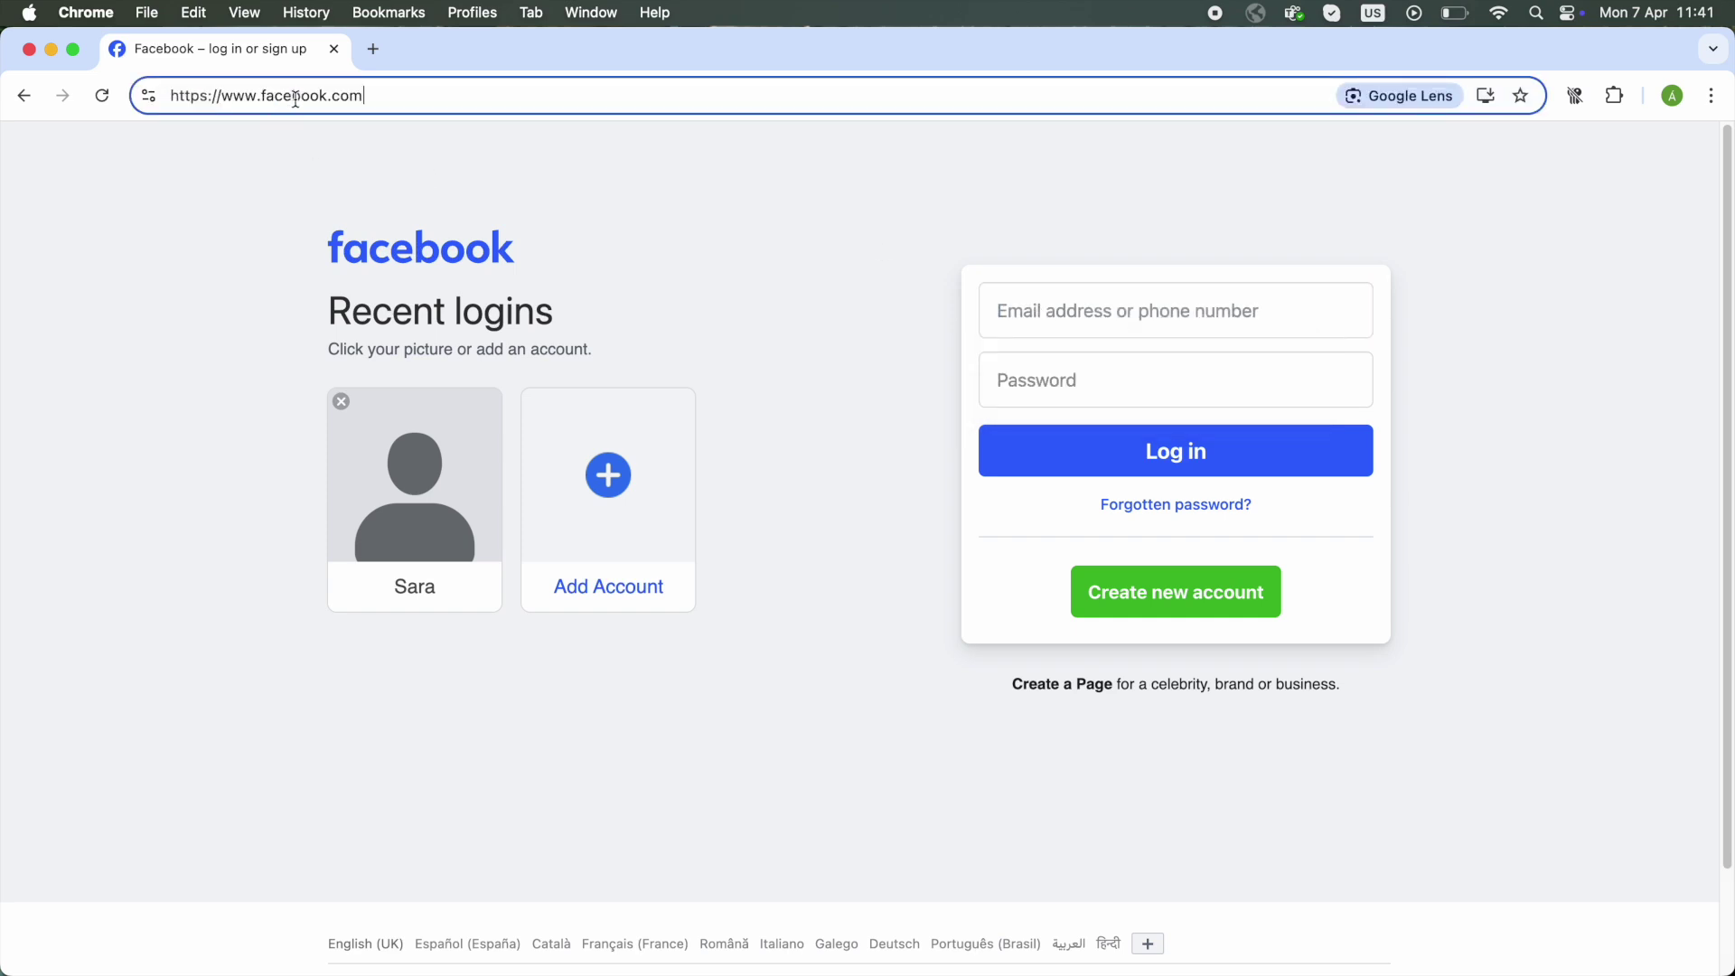
{"action": "left_click", "coordinate": [294, 95]}
{"action": "left_click", "coordinate": [417, 148]}
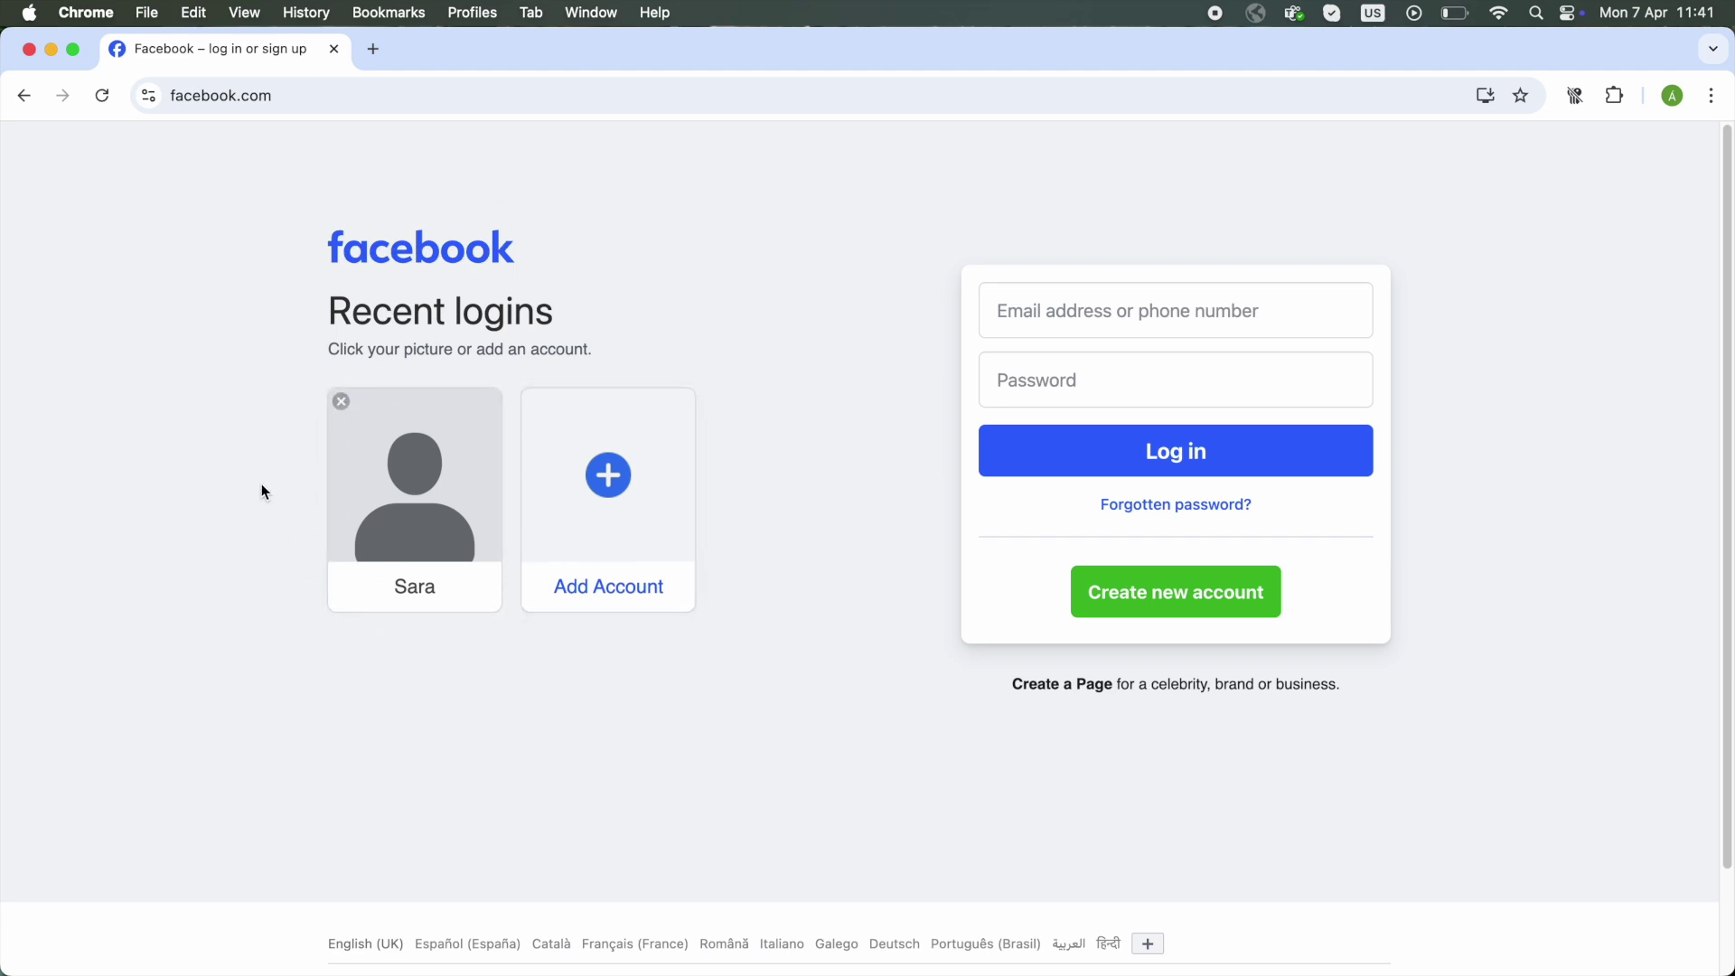
- Log in by pasting the account e-mail and password
{"action": "left_click", "coordinate": [1049, 311]}
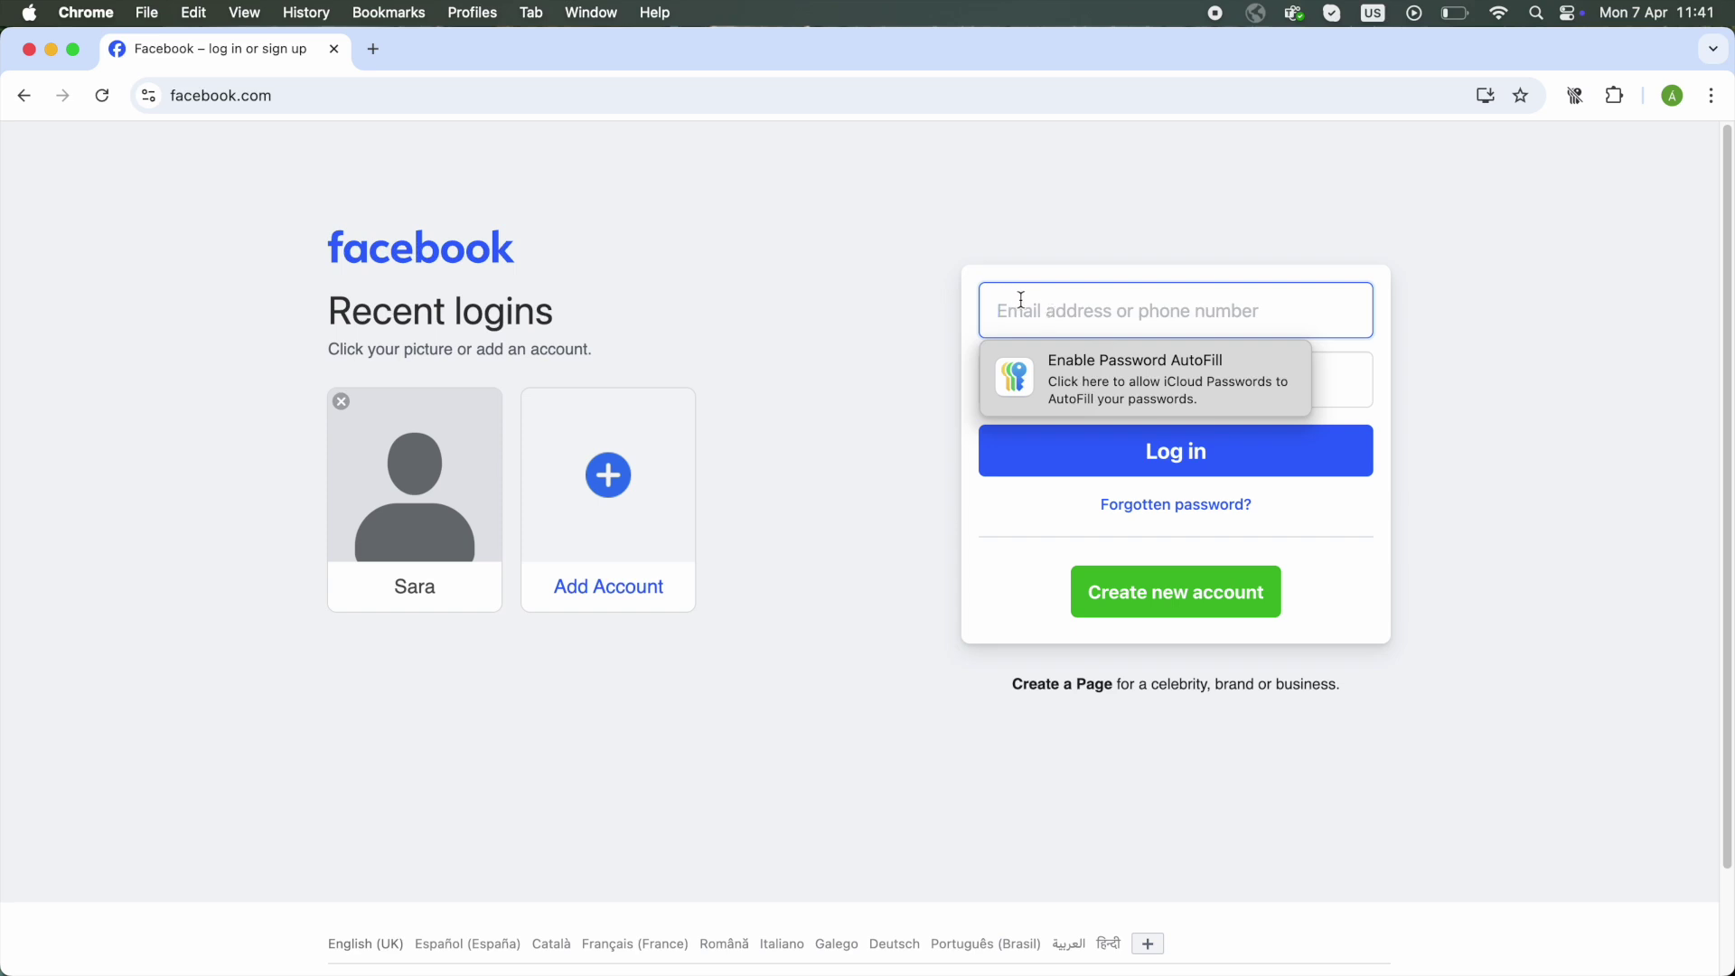
{"action": "key", "text": "super+v"}
{"action": "left_click", "coordinate": [1025, 370]}
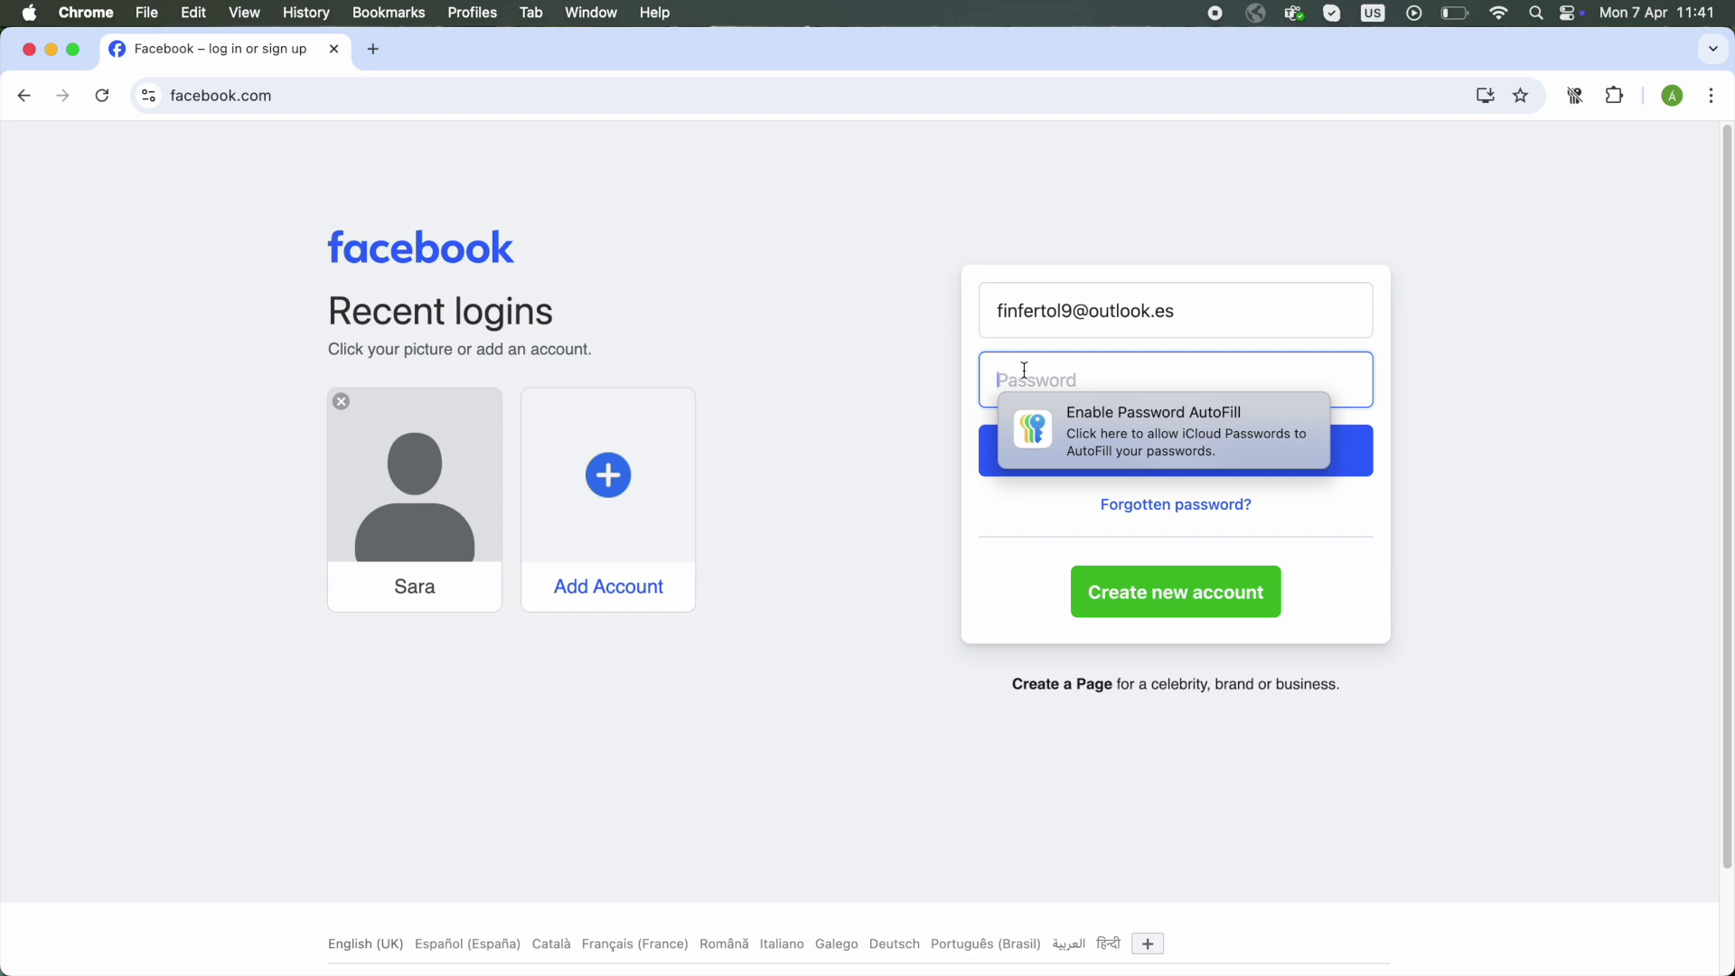
{"action": "key", "text": "super+v"}
{"action": "left_click", "coordinate": [1141, 455]}
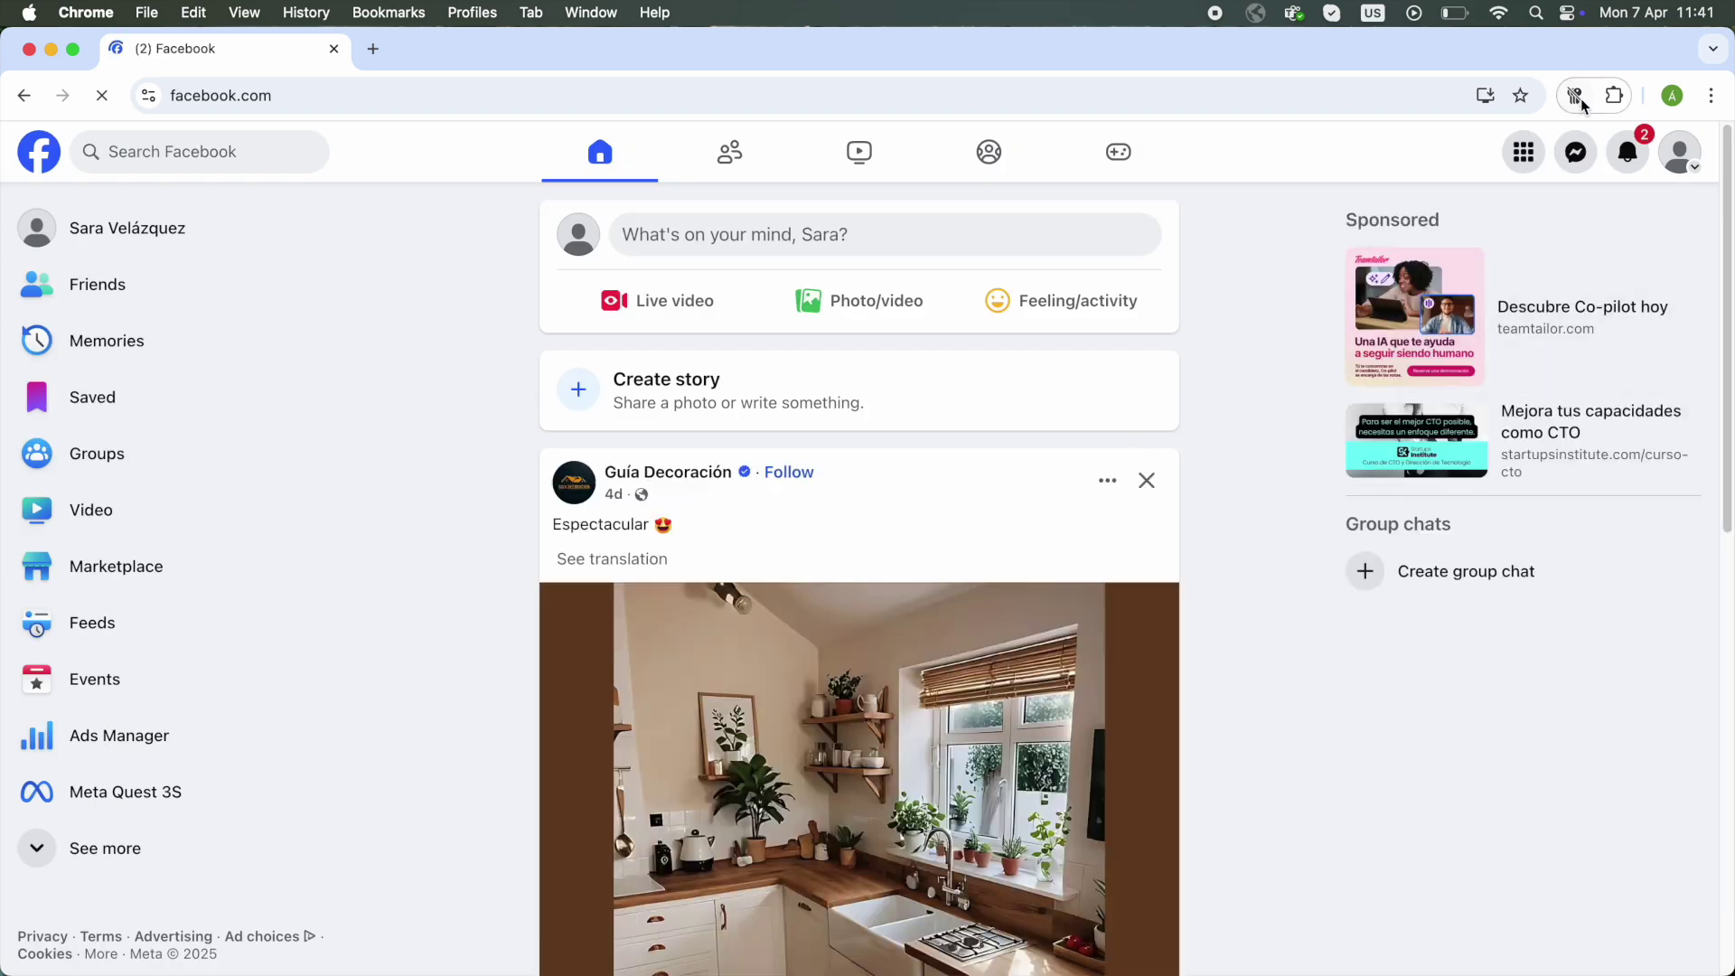
{"action": "left_click", "coordinate": [1678, 152]}
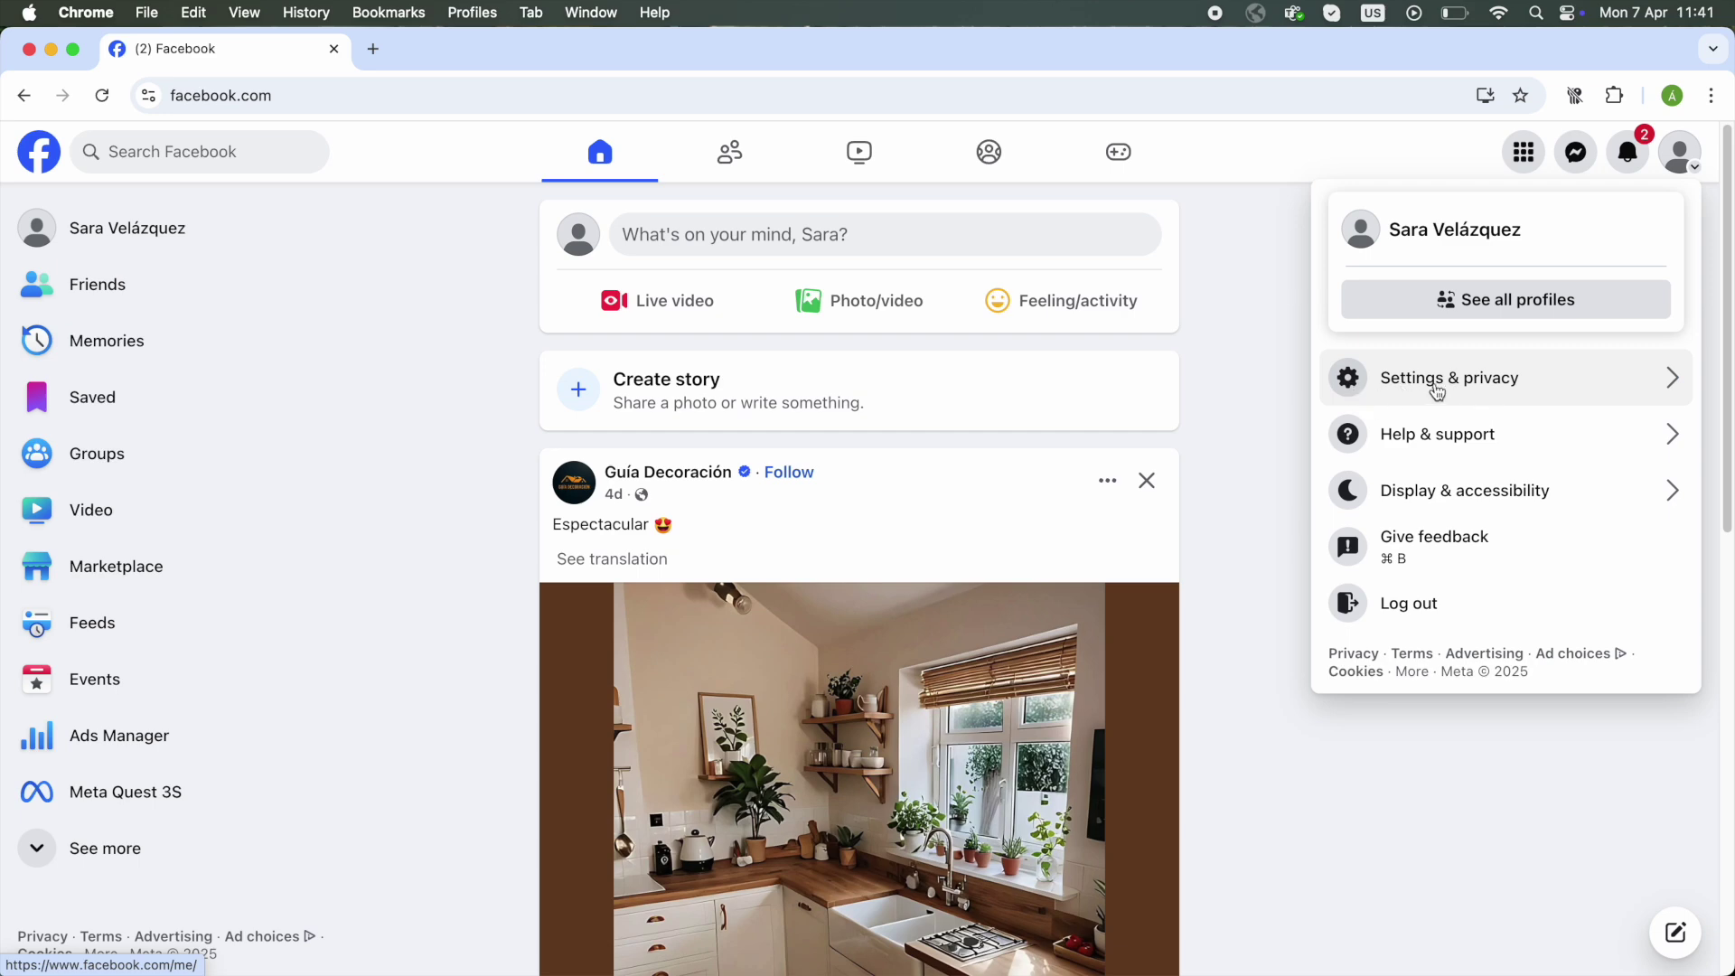
- Go to Settings & privacy > Settings and open Accounts Centre
{"action": "left_click", "coordinate": [1436, 390]}
{"action": "left_click", "coordinate": [1418, 285]}
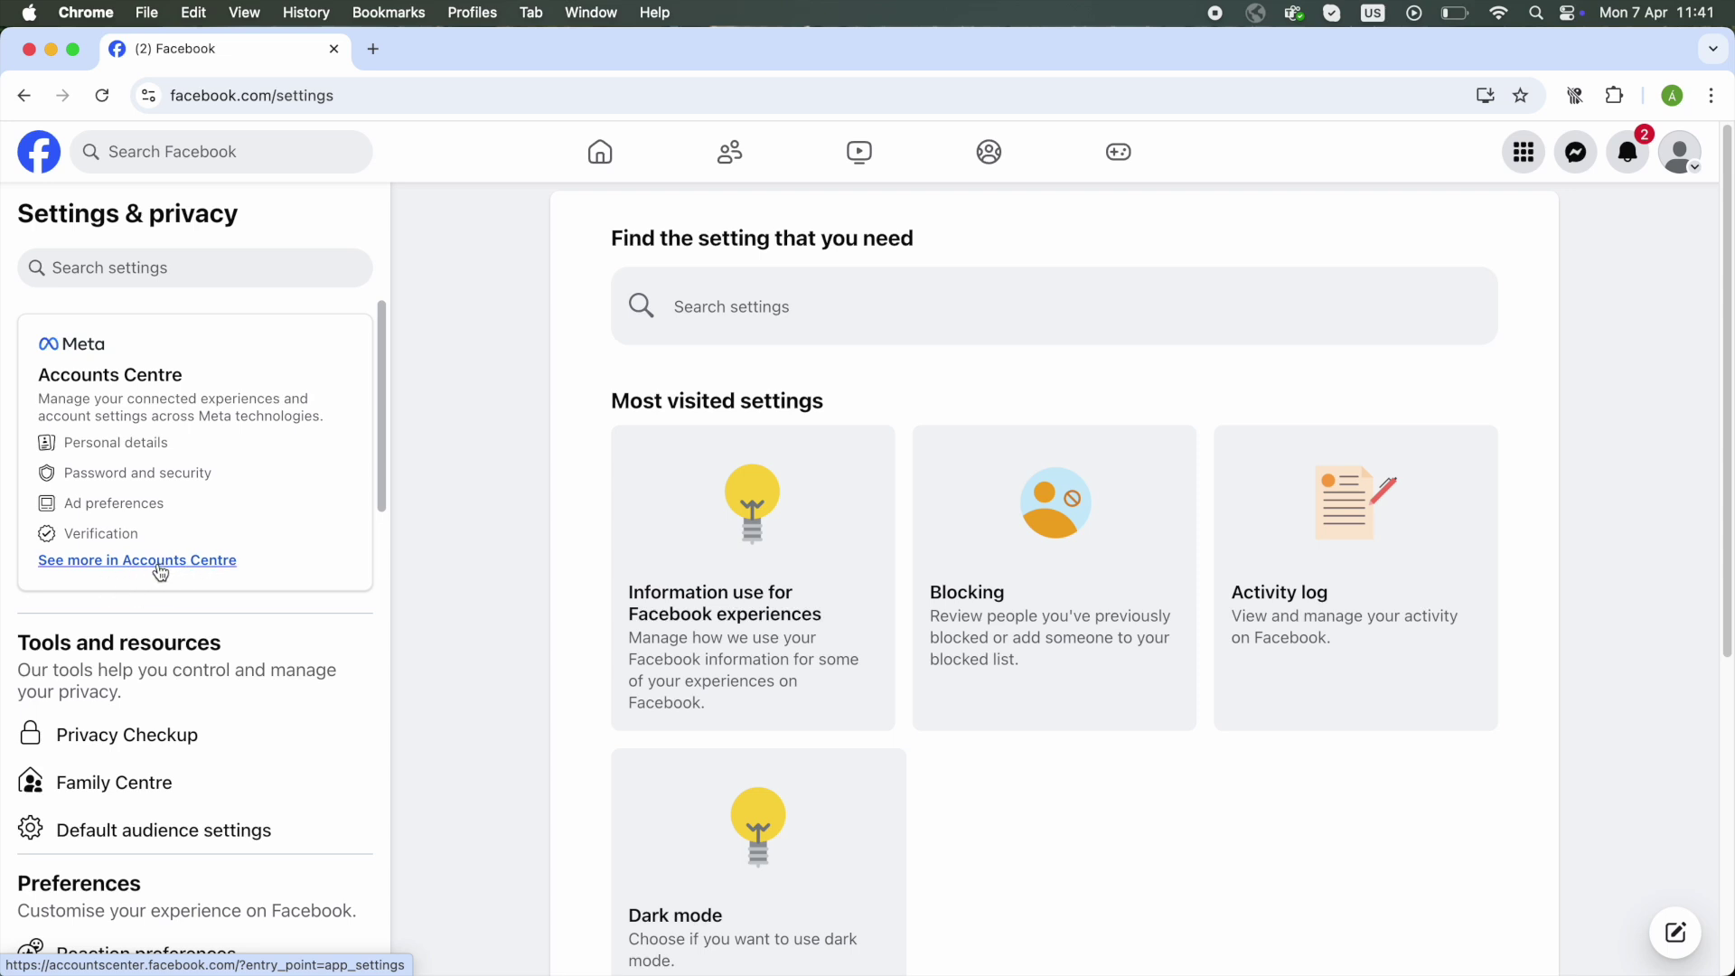
{"action": "left_click", "coordinate": [161, 573]}
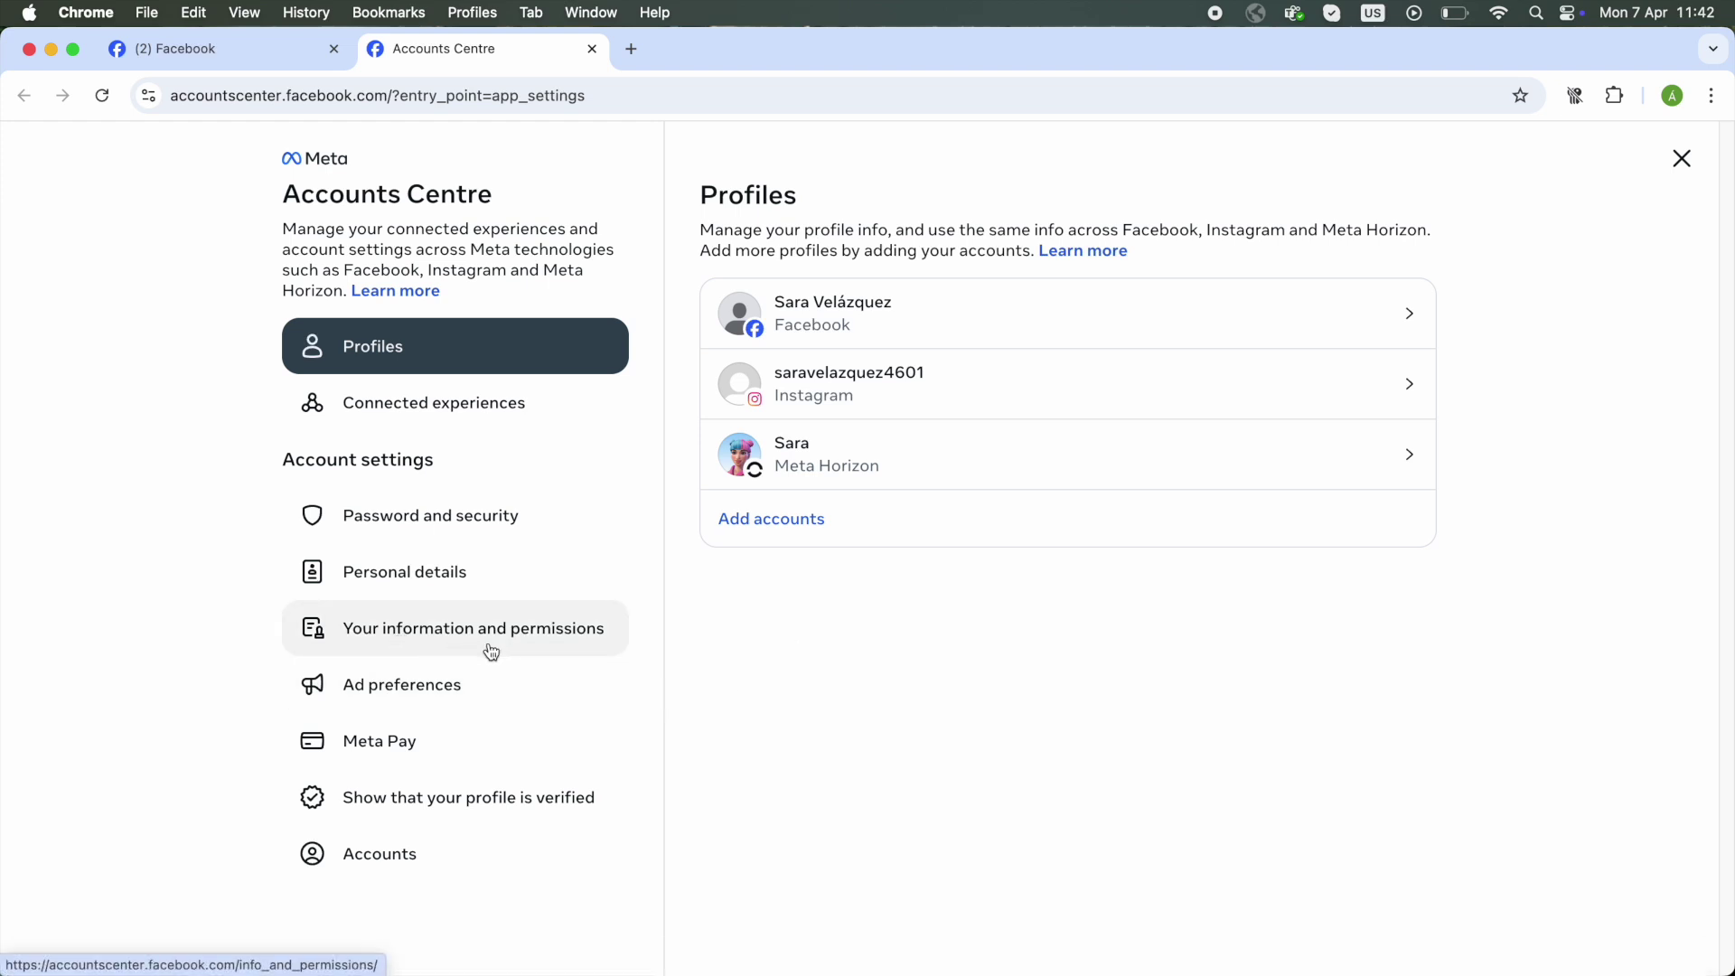
- Start a new information download covering the Facebook, Instagram and Meta Horizon profiles
{"action": "left_click", "coordinate": [468, 652]}
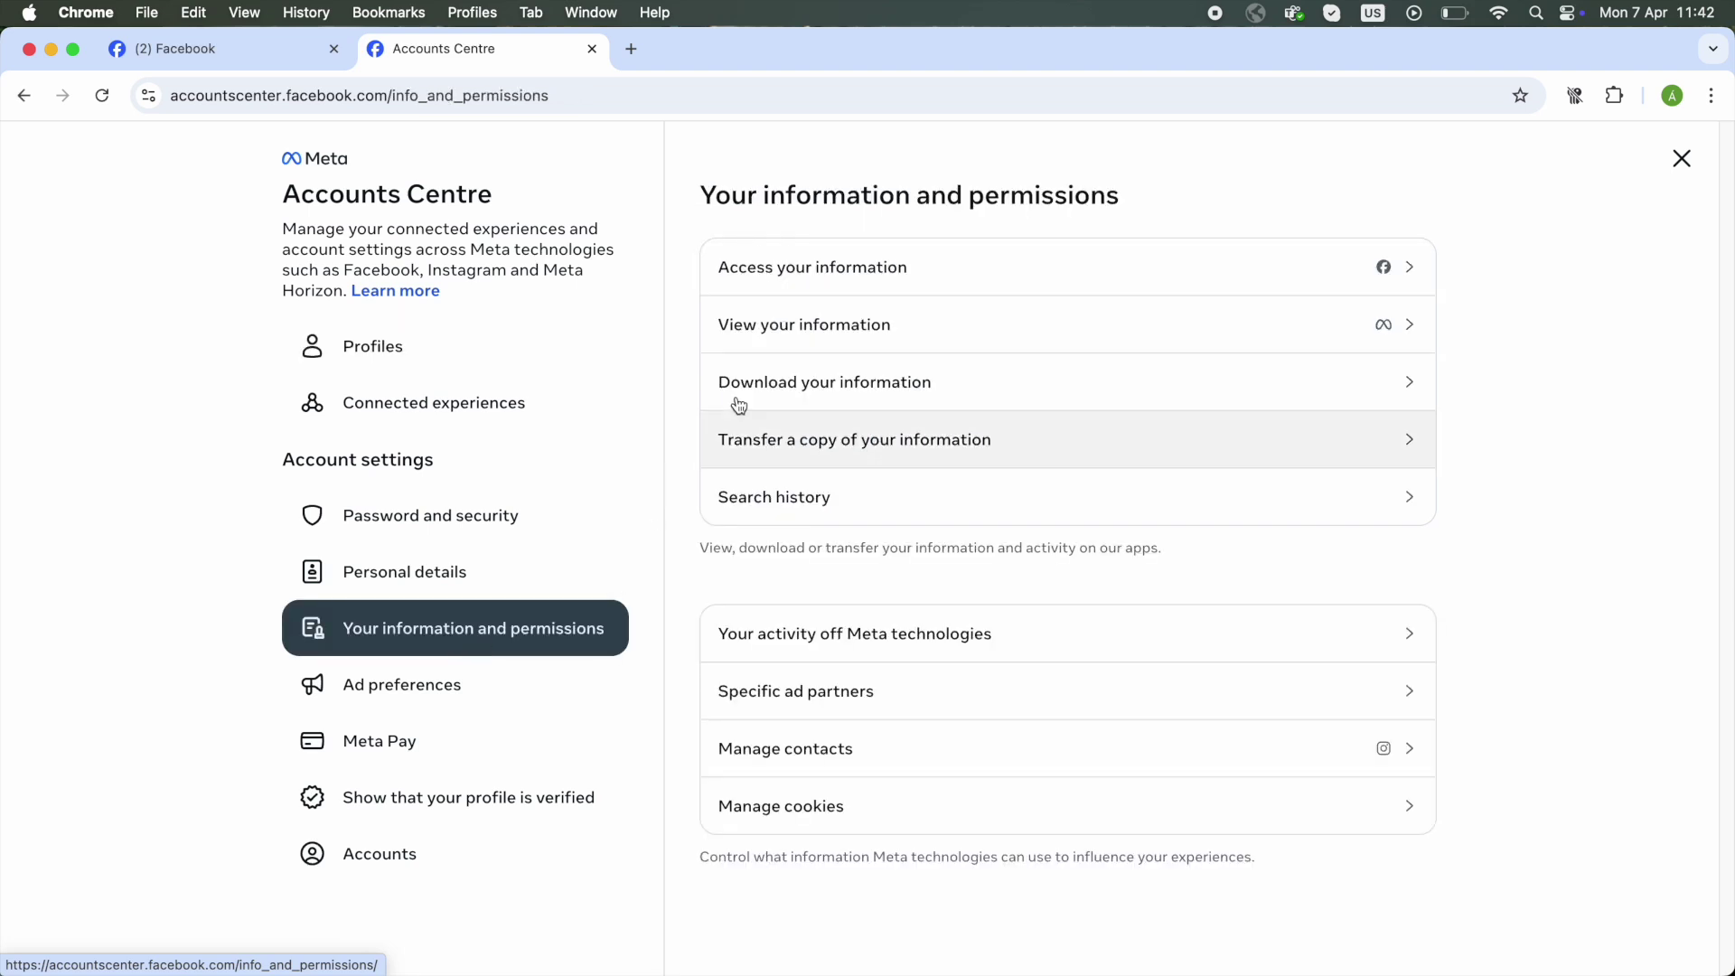
{"action": "left_click", "coordinate": [922, 400]}
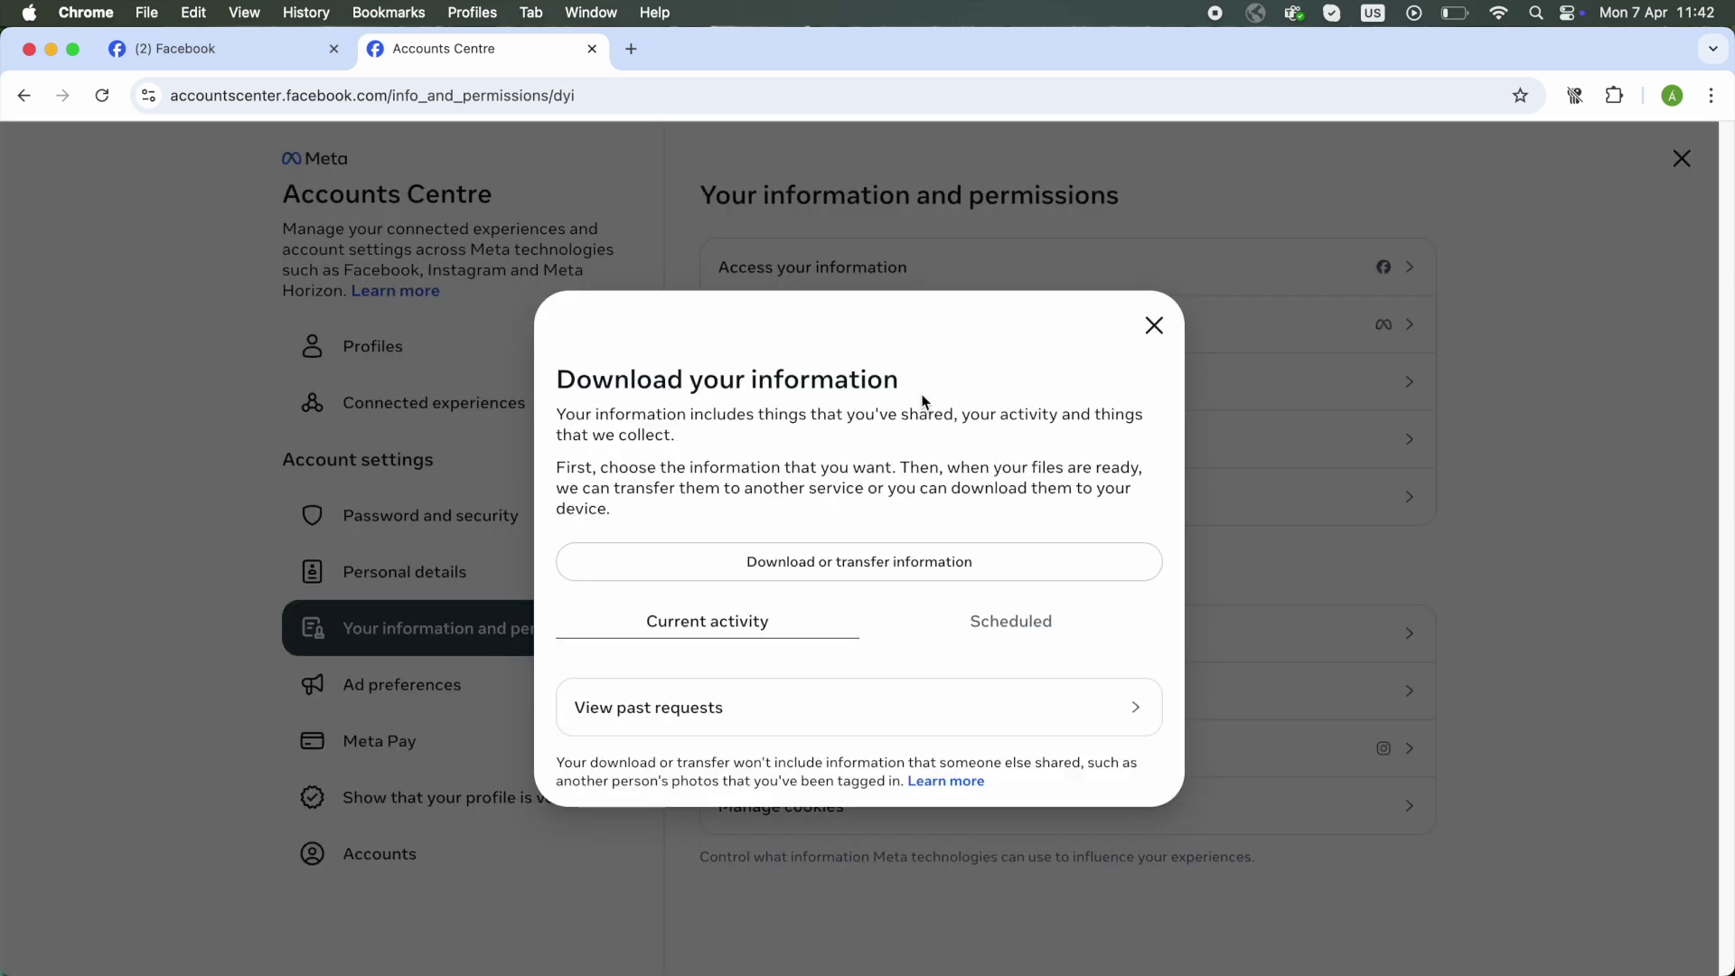
{"action": "left_click", "coordinate": [830, 573]}
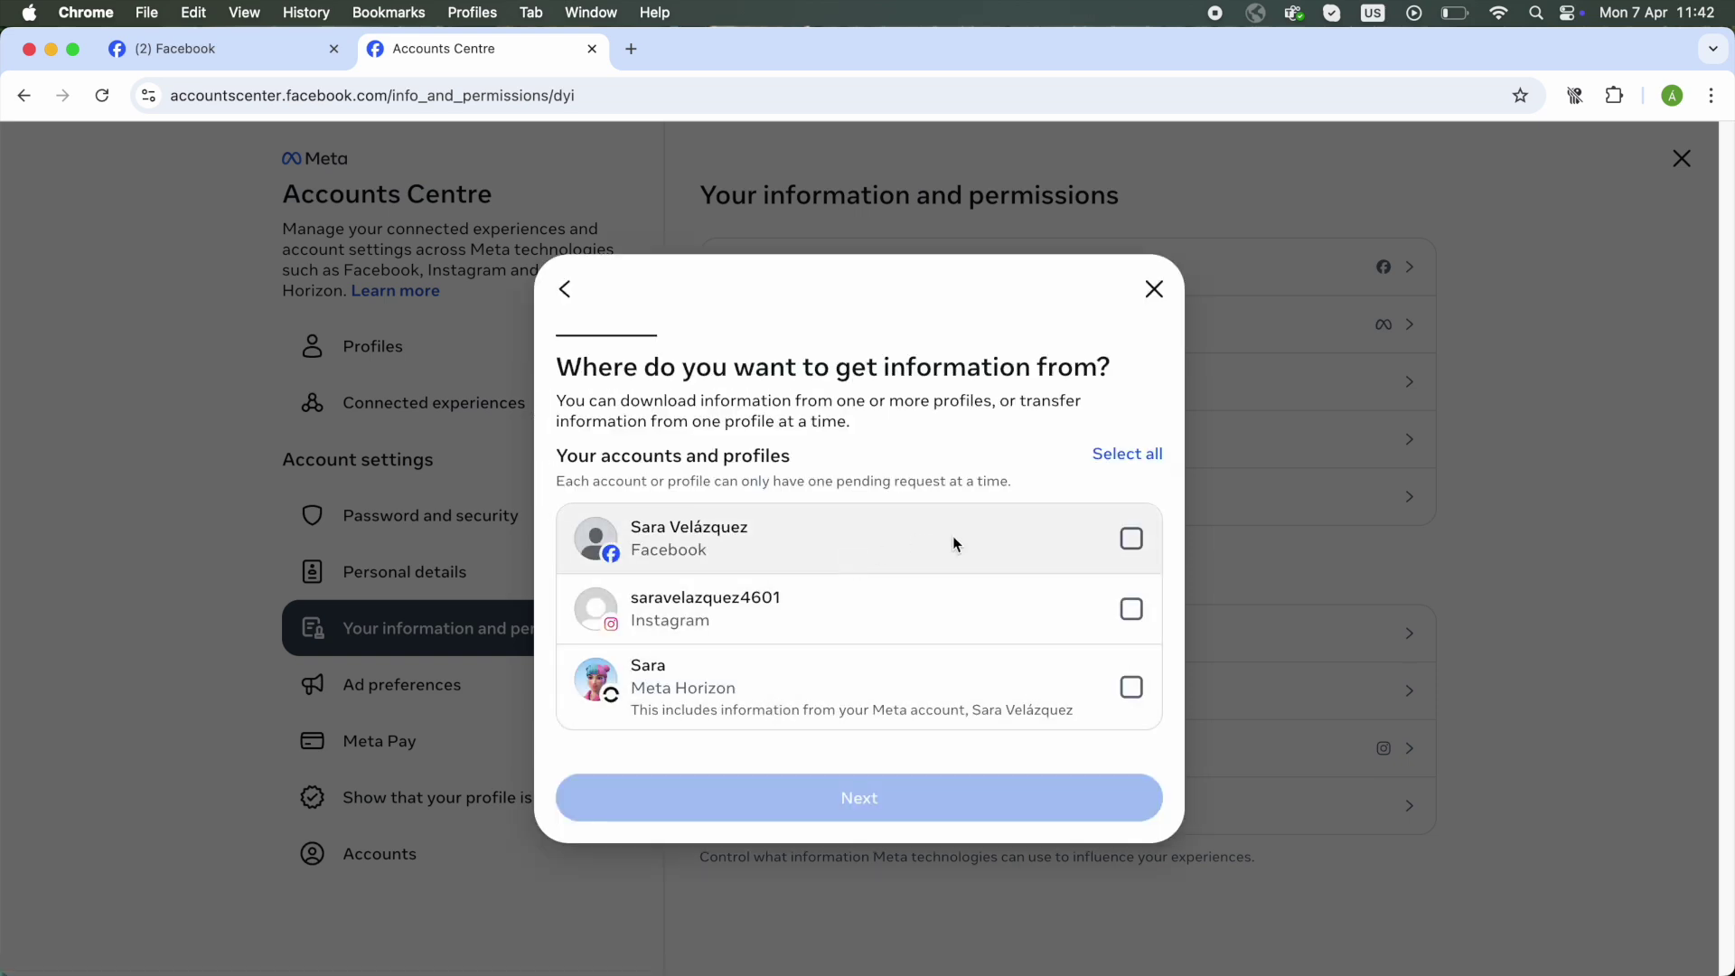
{"action": "left_click", "coordinate": [1129, 454]}
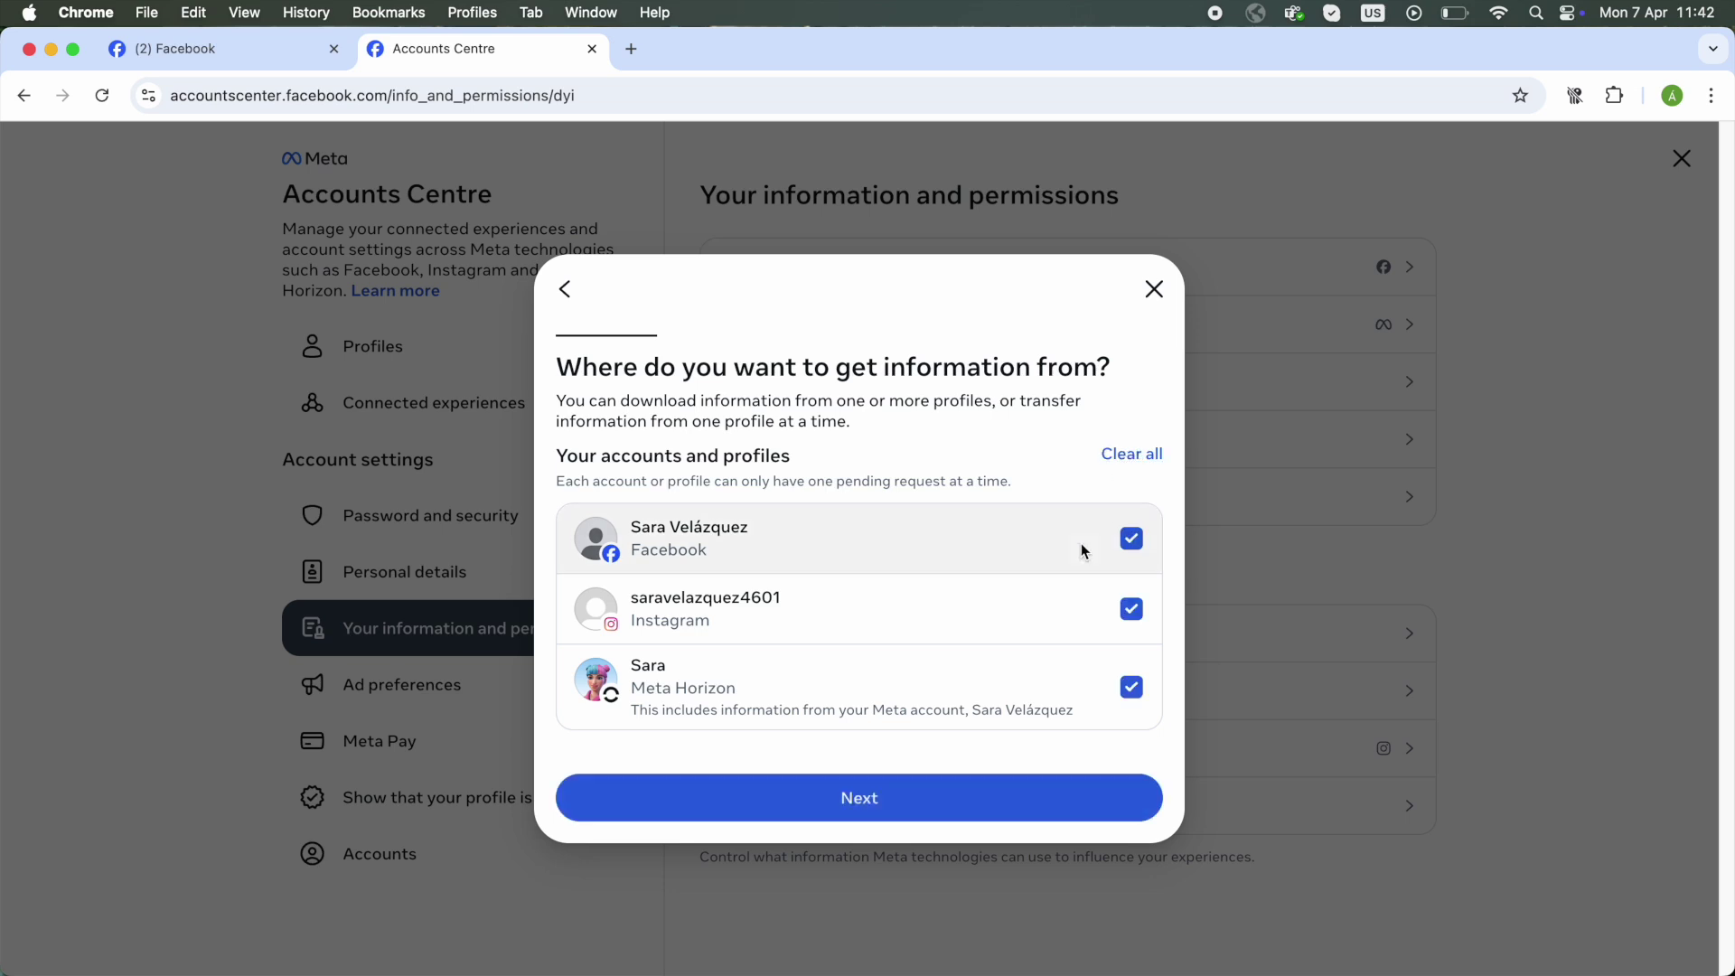
{"action": "left_click", "coordinate": [864, 815]}
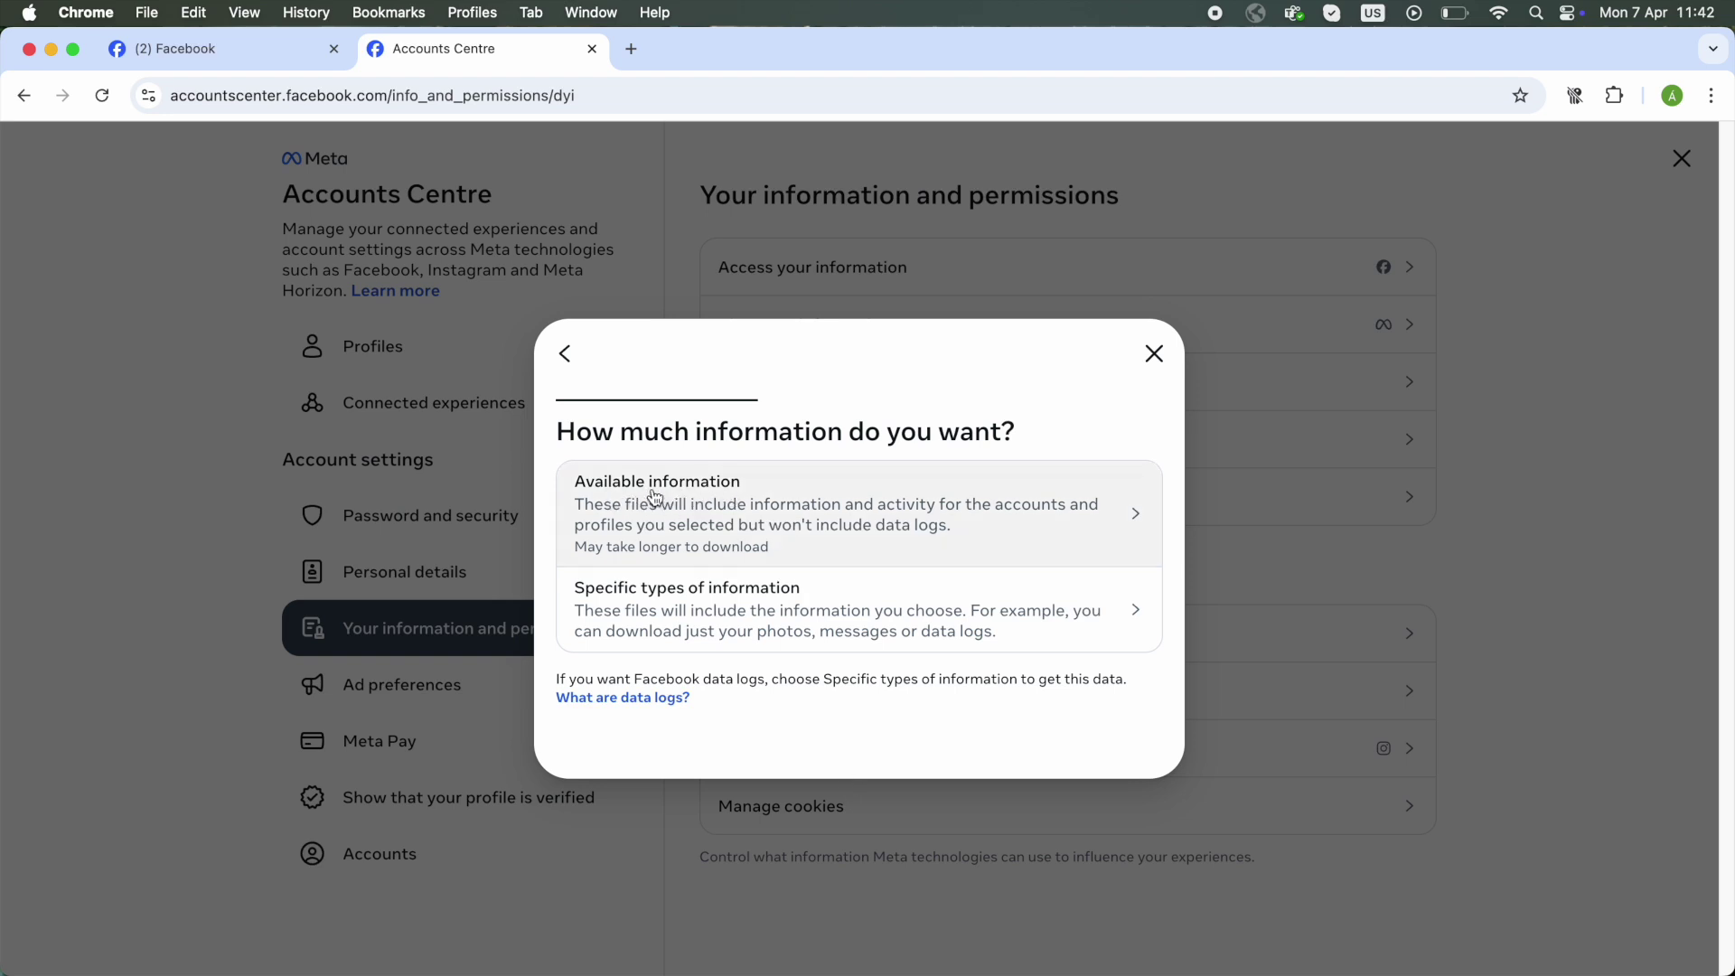
- Request all available information with the date range changed to All time
{"action": "left_click", "coordinate": [685, 501]}
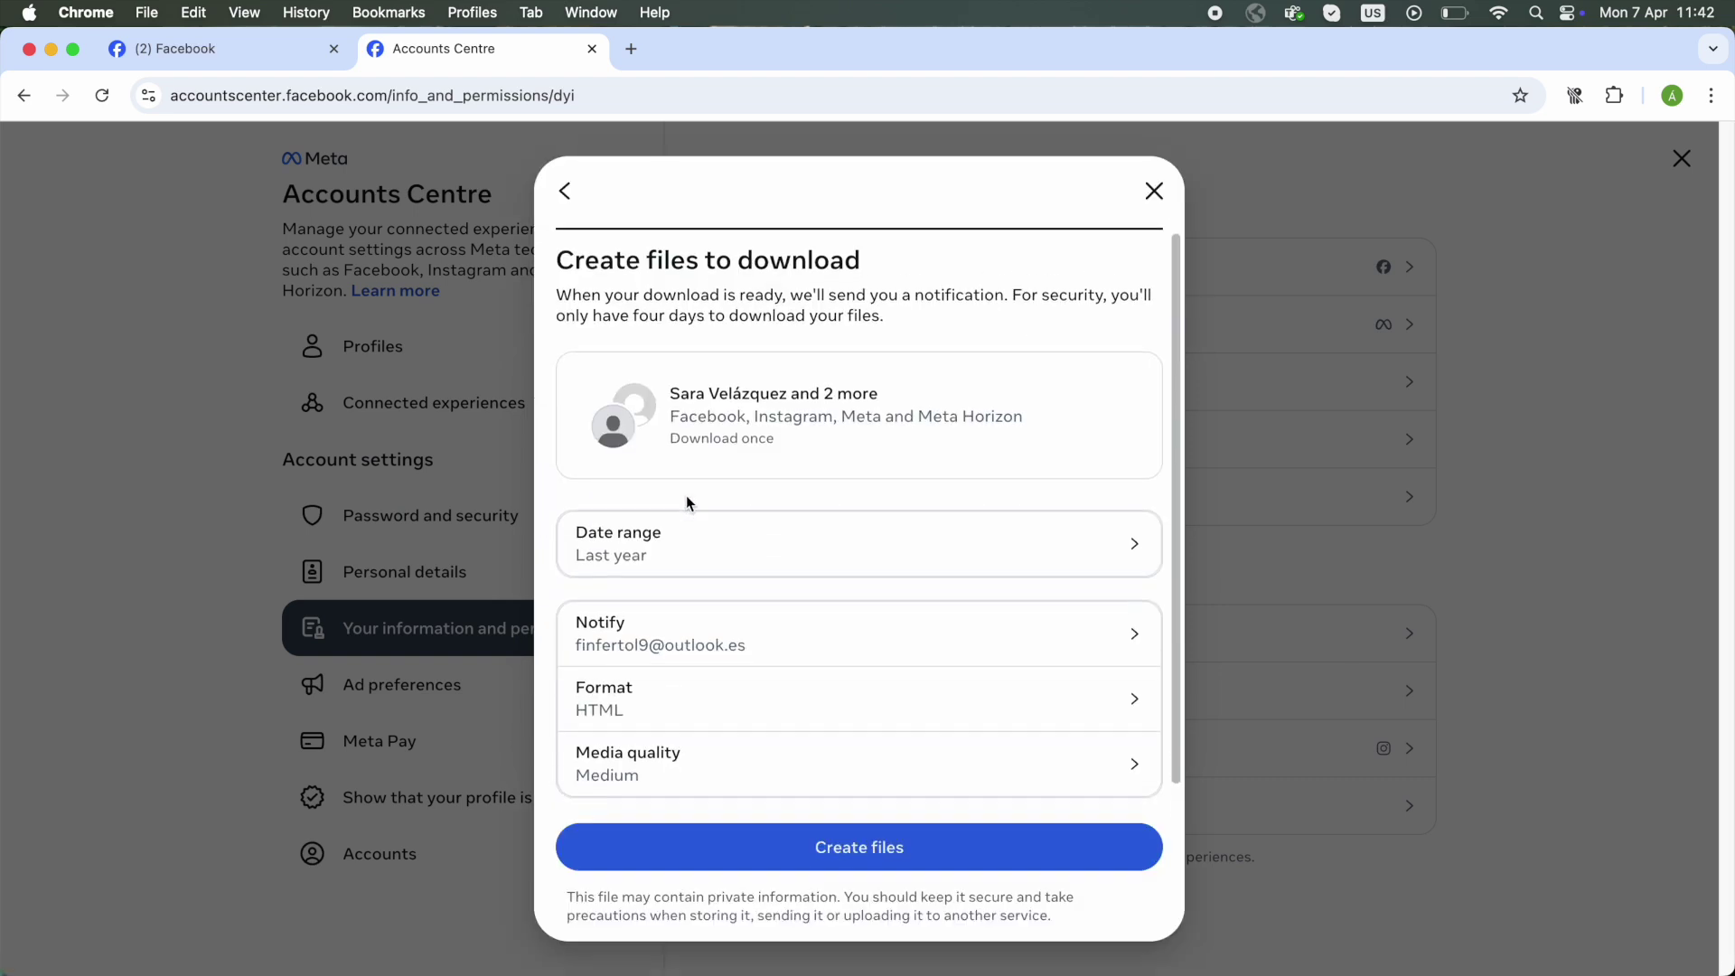
{"action": "scroll", "coordinate": [687, 499], "scroll_direction": "down", "scroll_amount": 1}
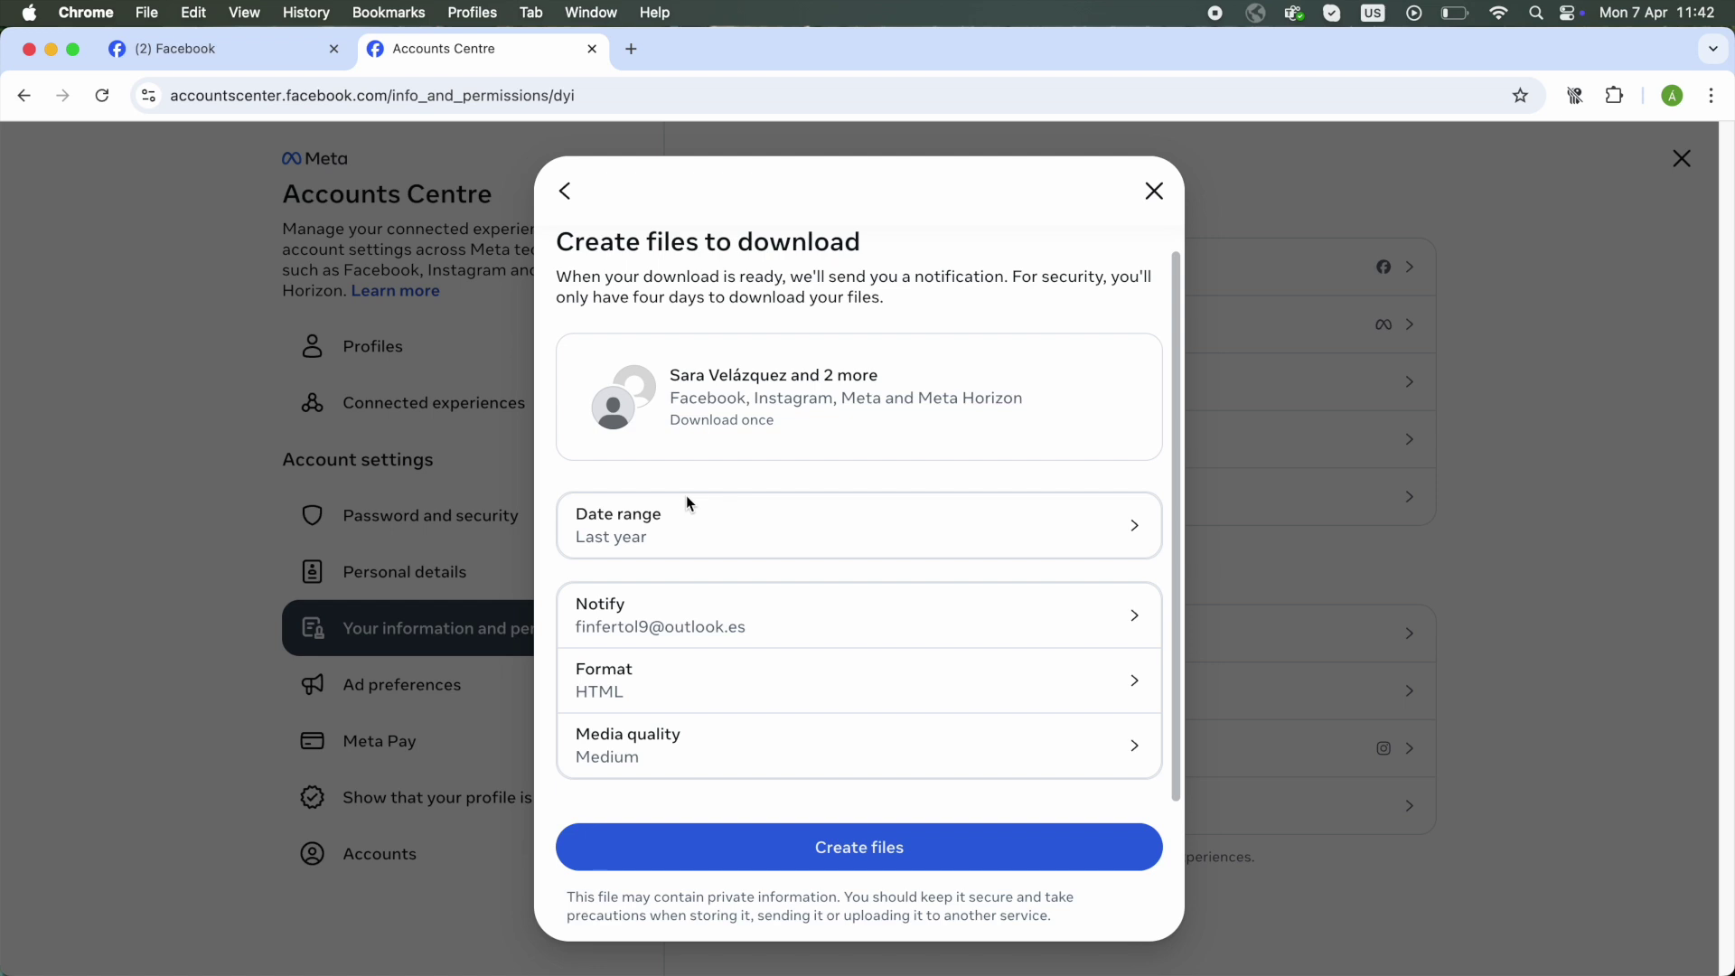
{"action": "left_click", "coordinate": [656, 550]}
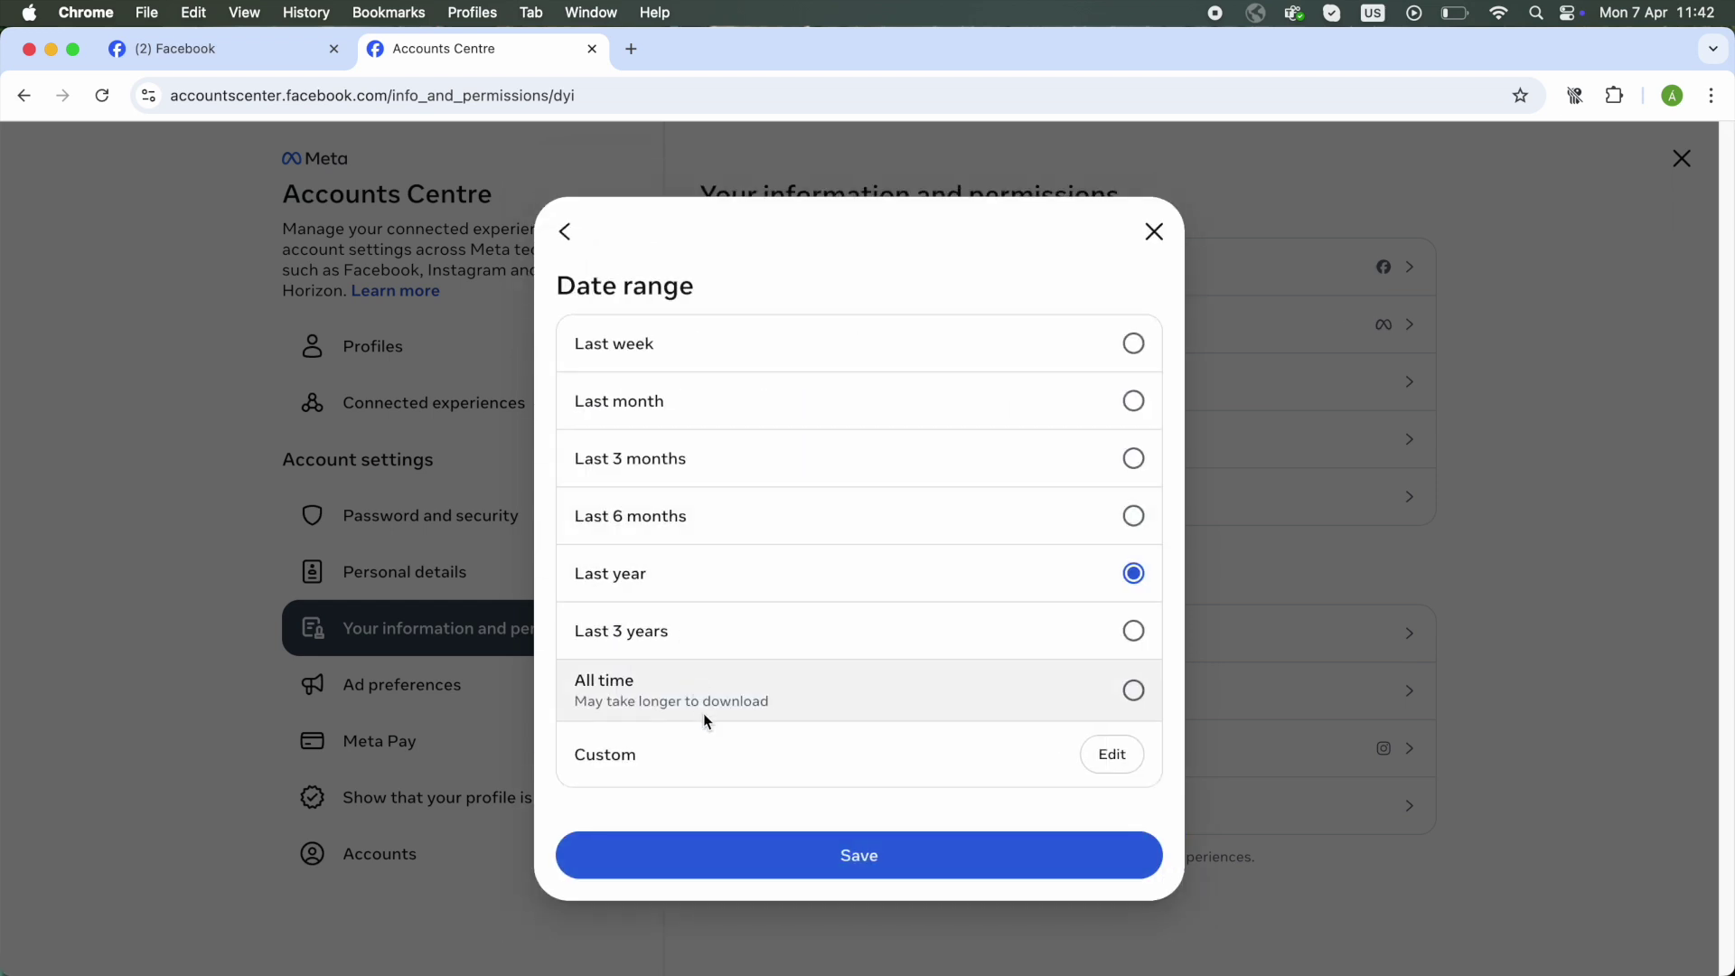
{"action": "left_click", "coordinate": [612, 693]}
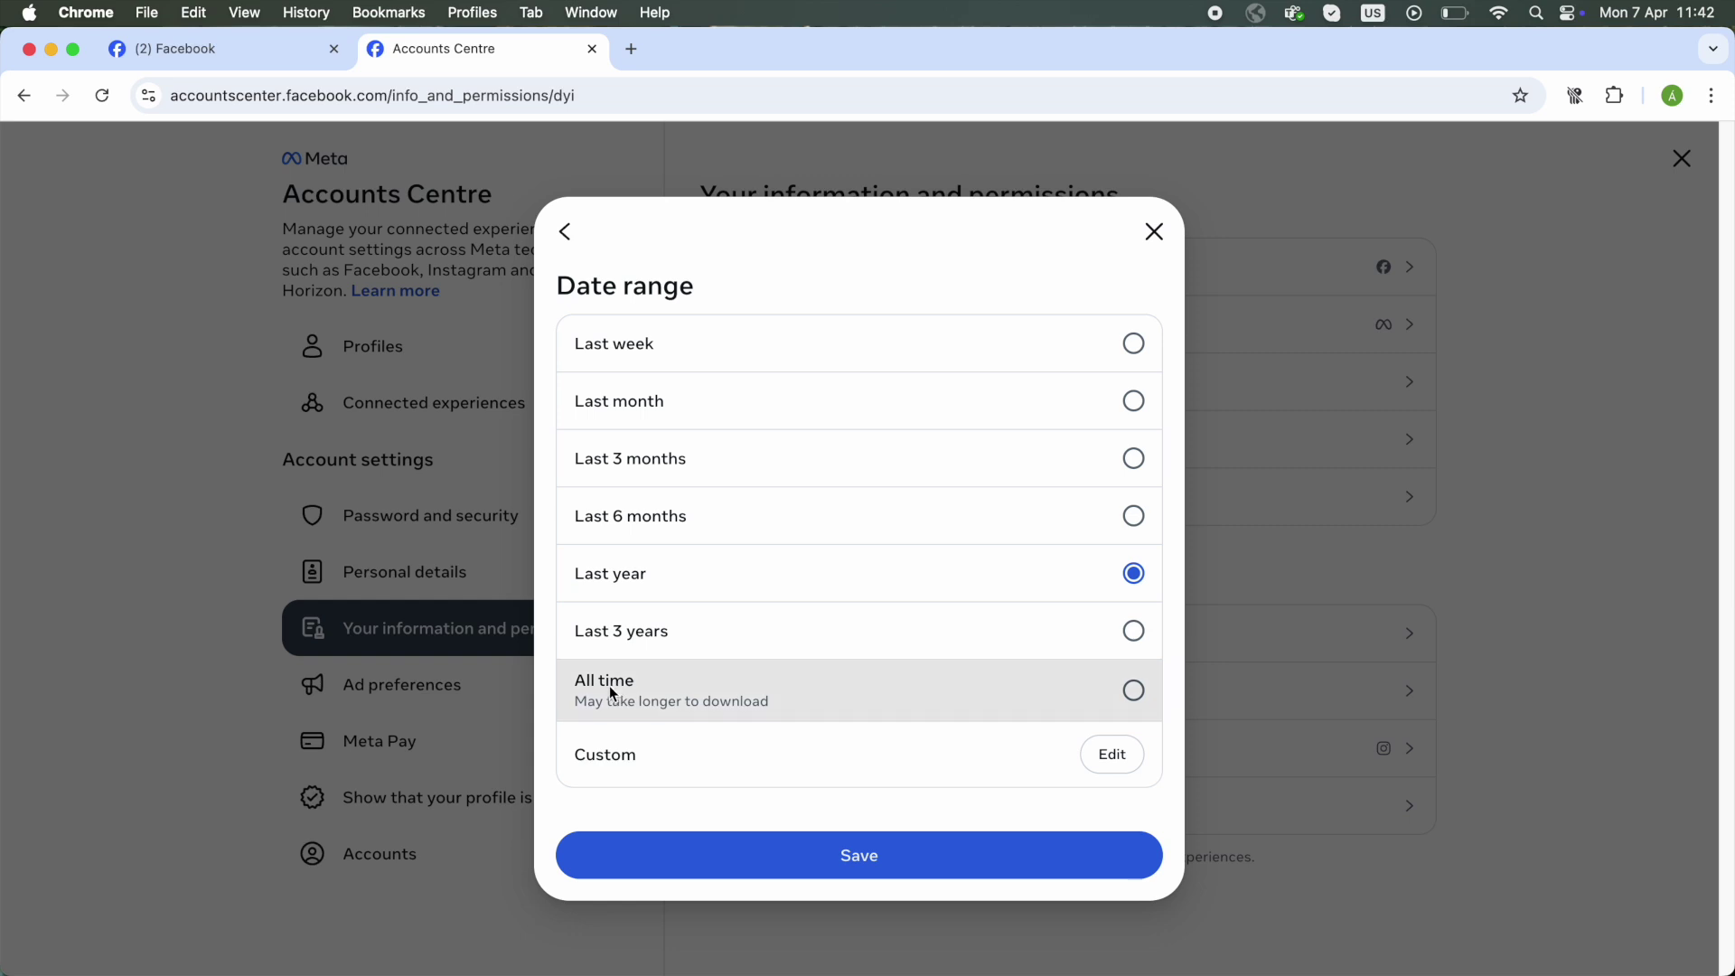
{"action": "left_click", "coordinate": [838, 859]}
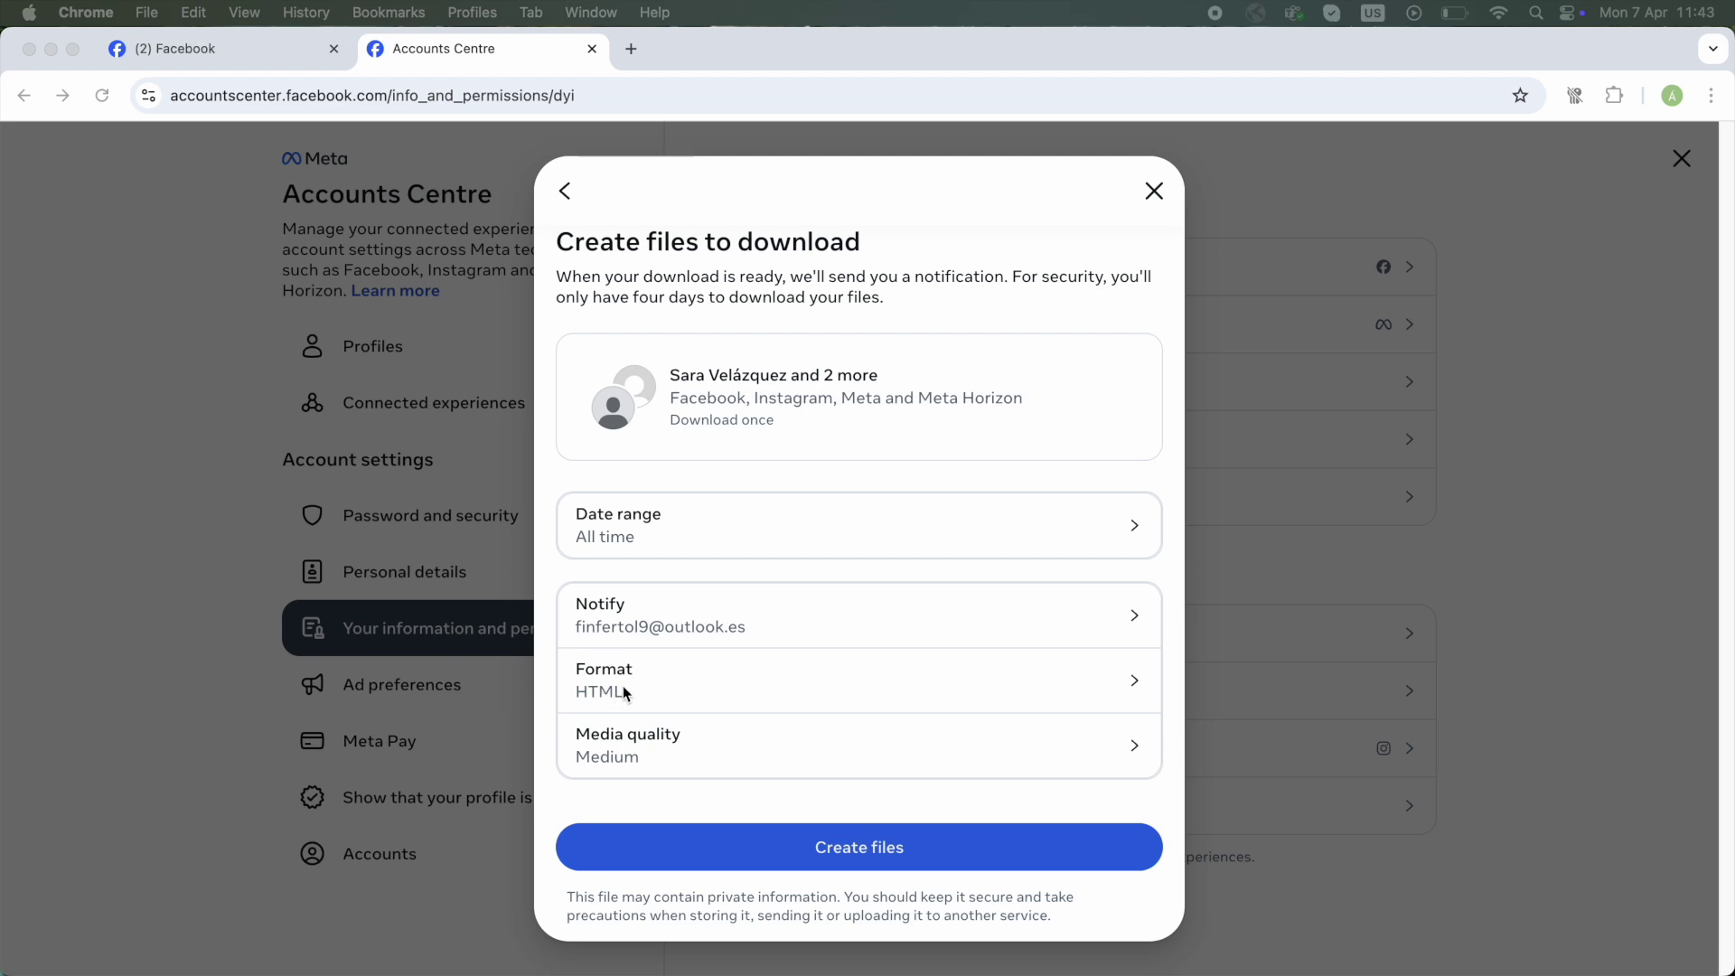
{"action": "left_click", "coordinate": [774, 698]}
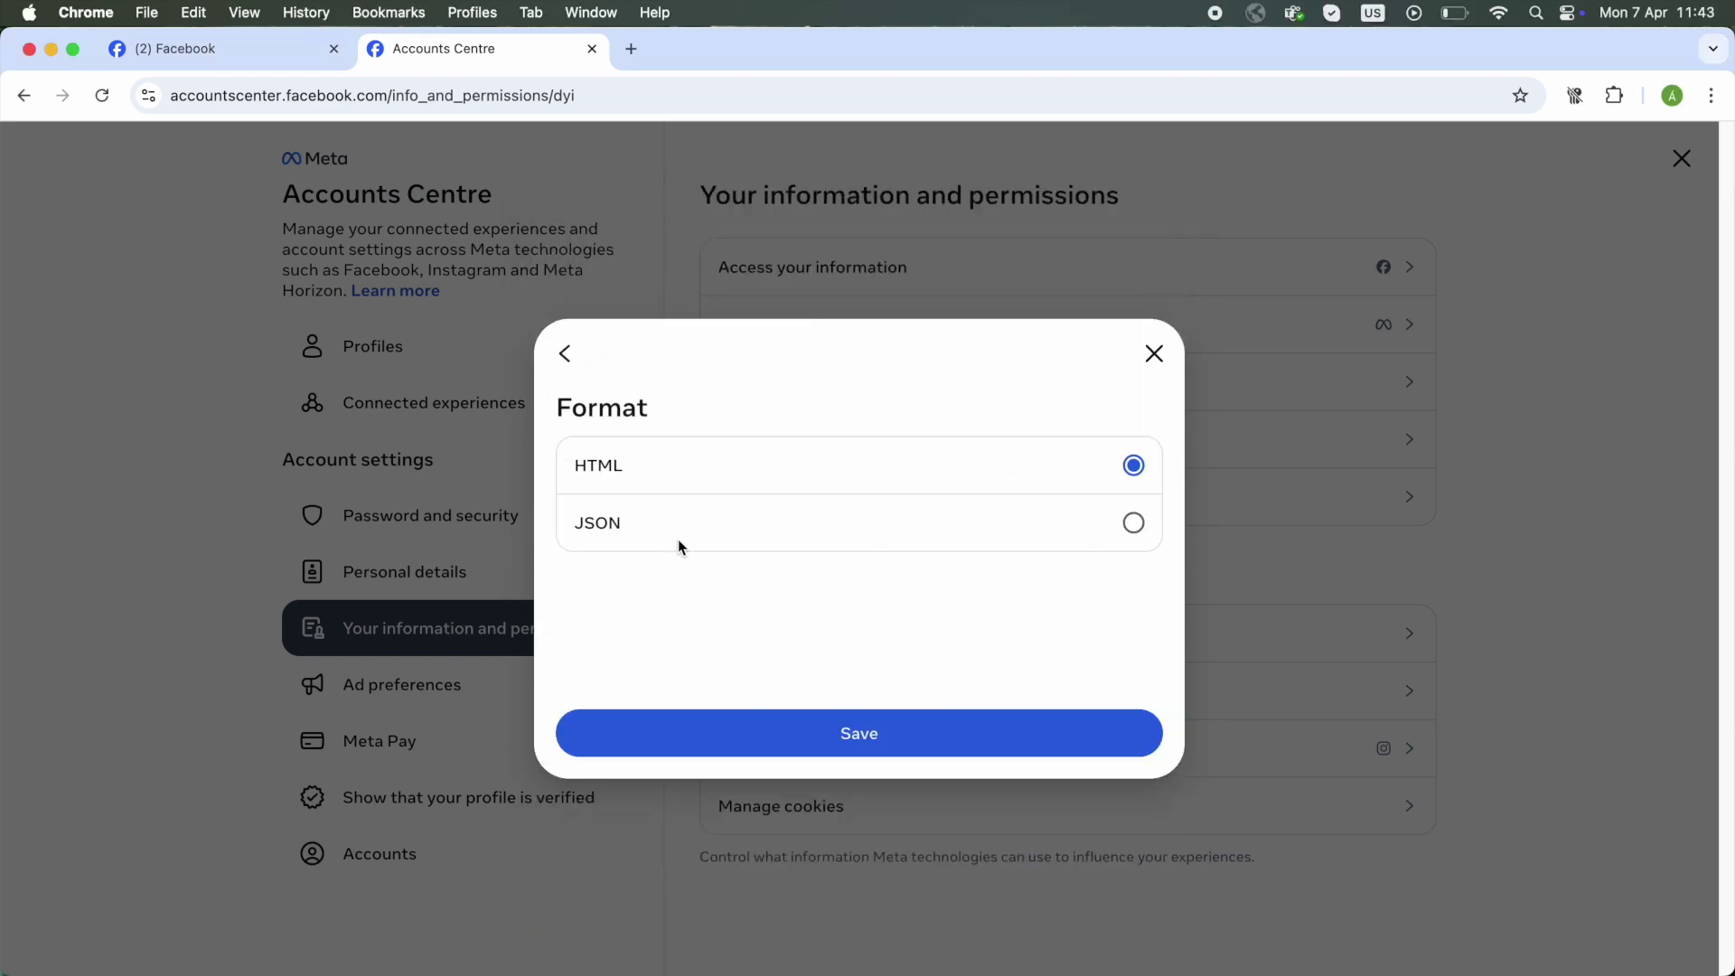
- Set the format to JSON and media quality to Low, then submit the request
{"action": "left_click", "coordinate": [1144, 537]}
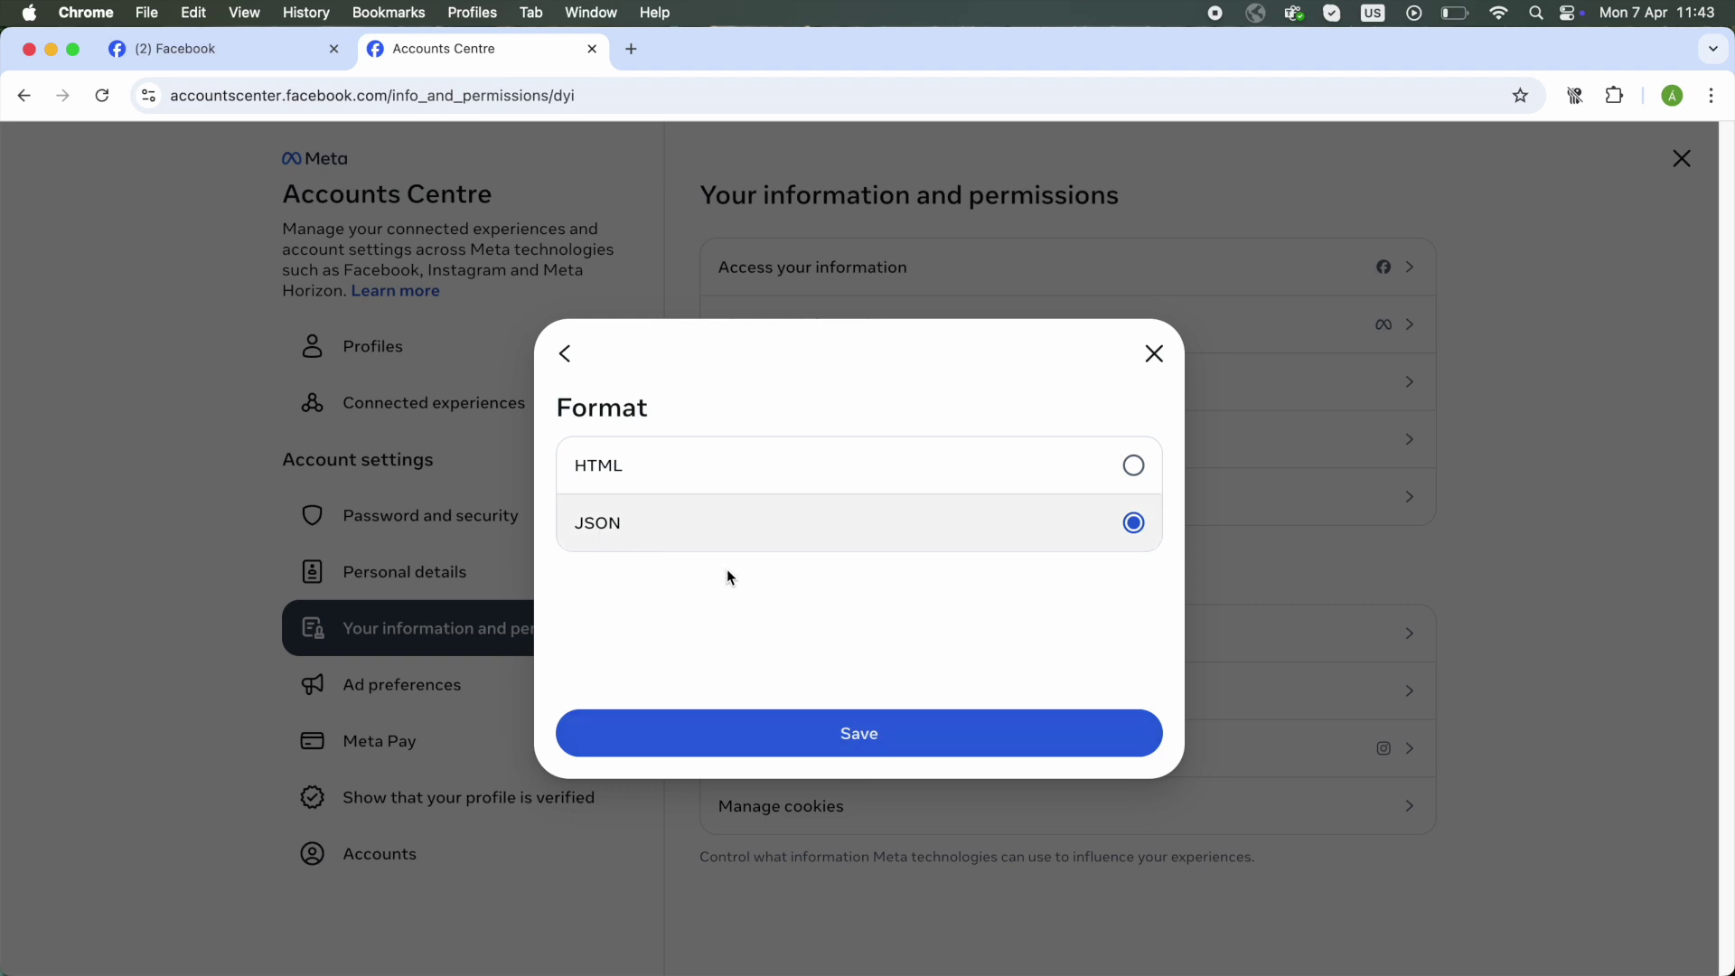
{"action": "left_click", "coordinate": [859, 733]}
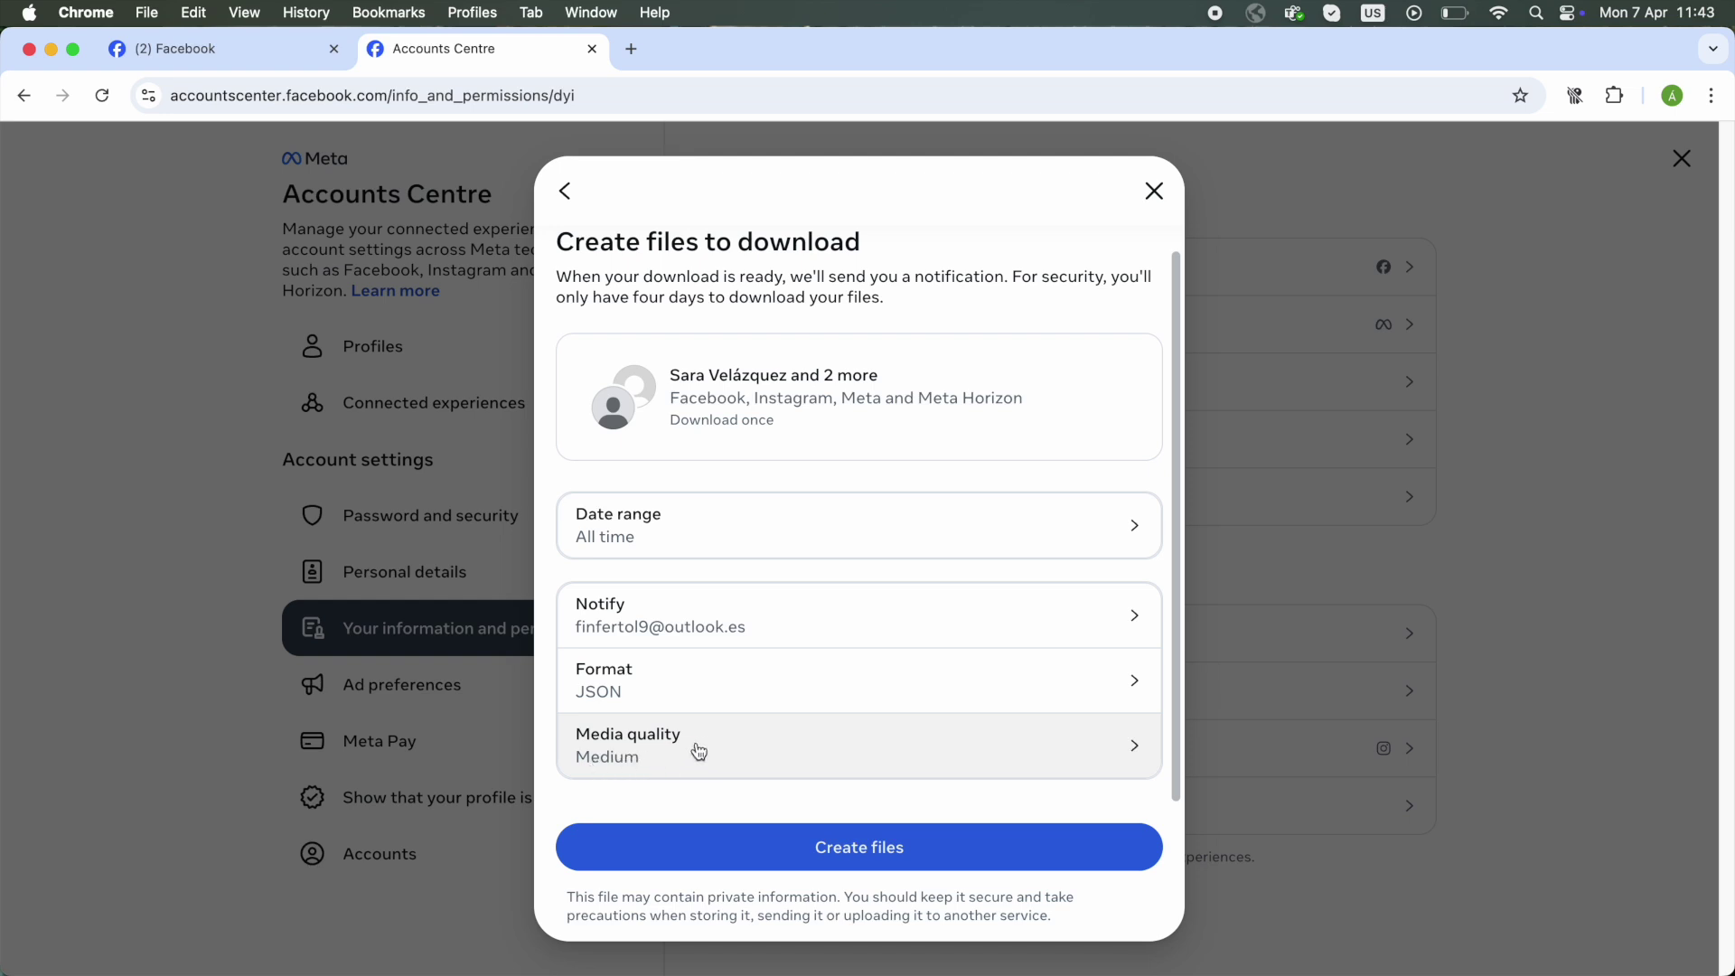
{"action": "left_click", "coordinate": [830, 761]}
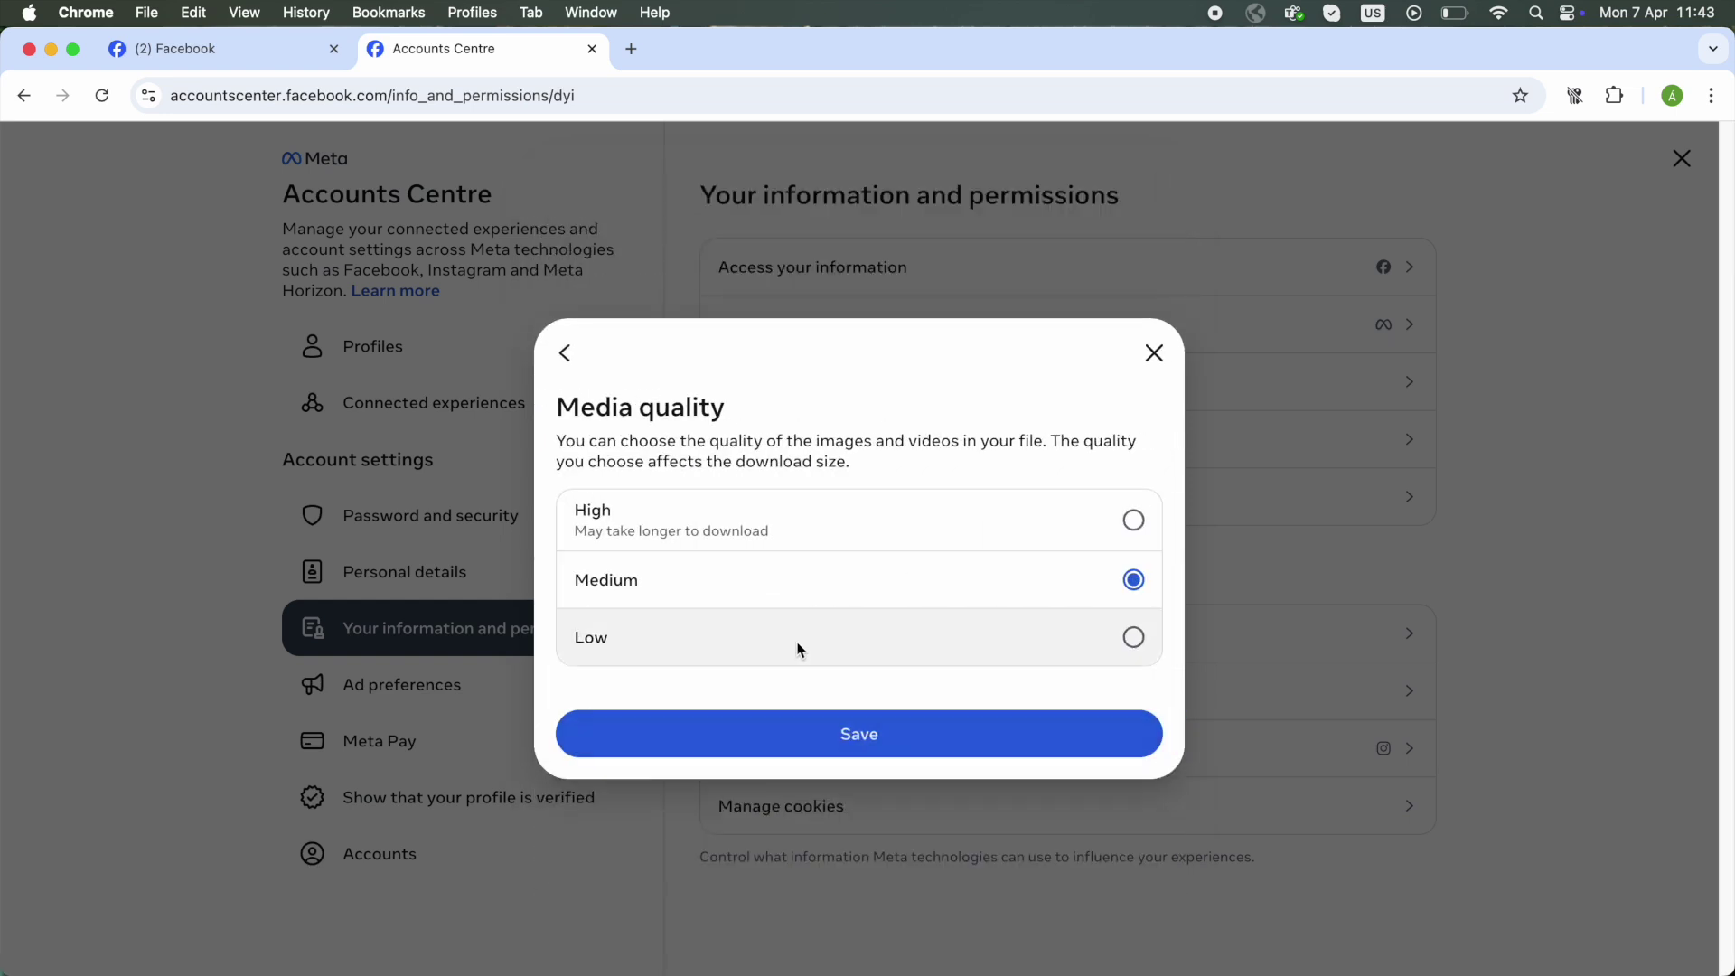
{"action": "left_click", "coordinate": [1132, 641]}
{"action": "left_click", "coordinate": [869, 744]}
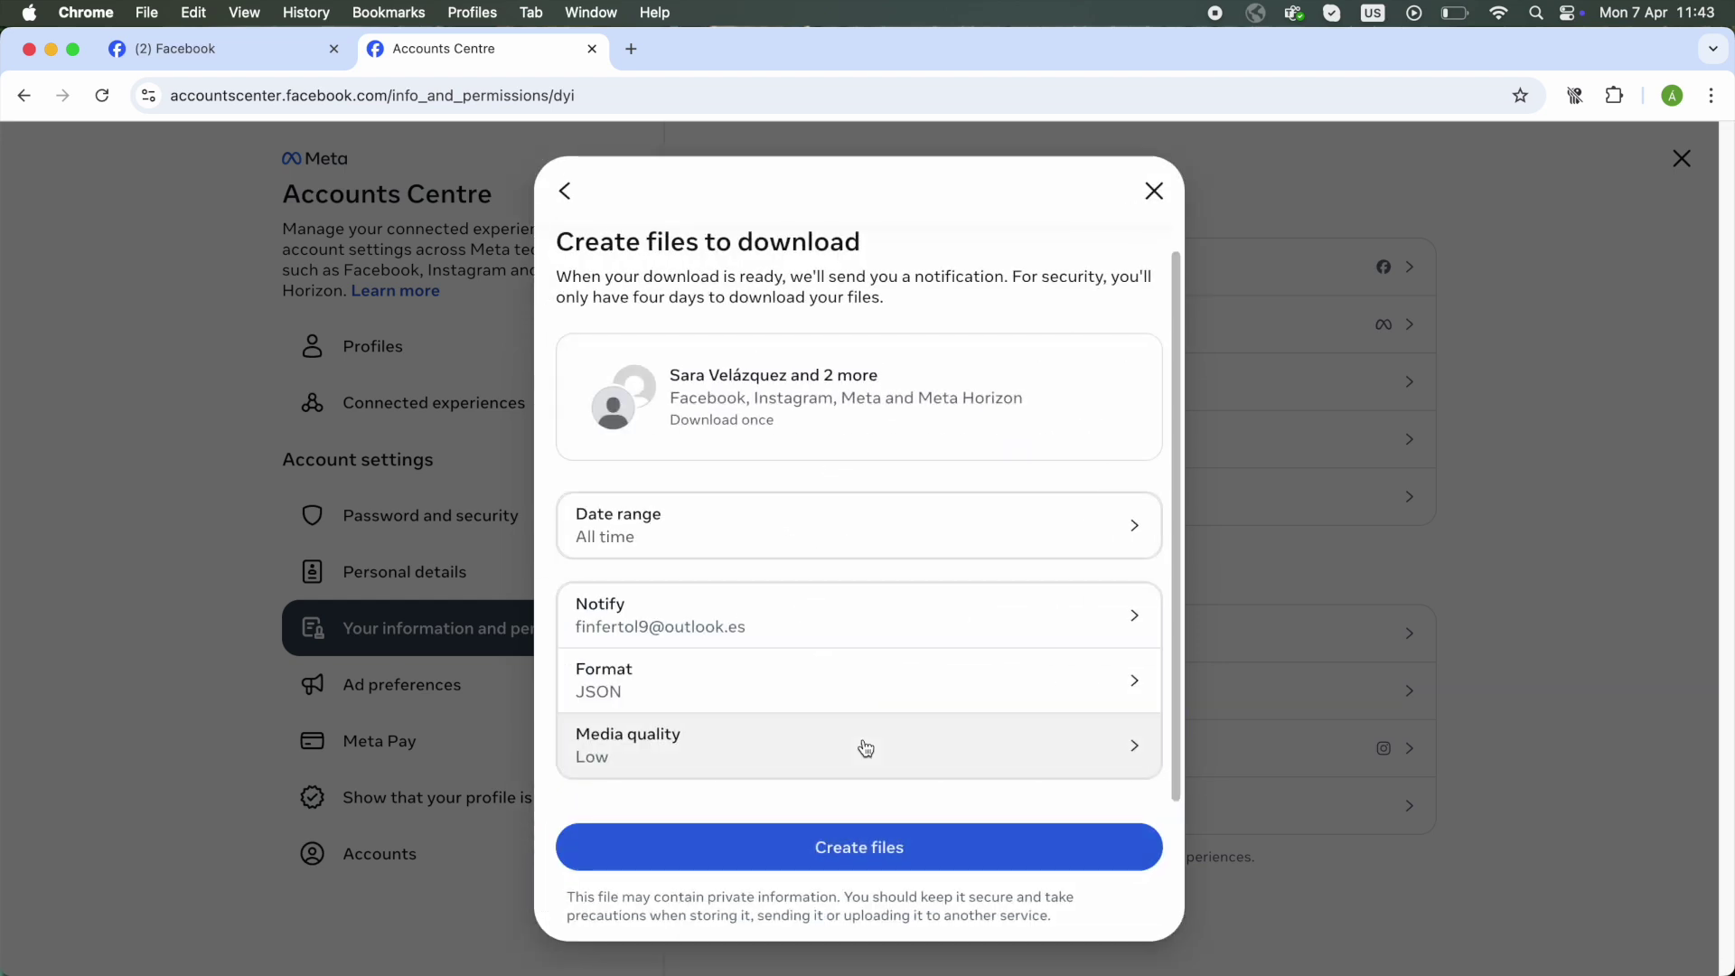
{"action": "left_click", "coordinate": [880, 858]}
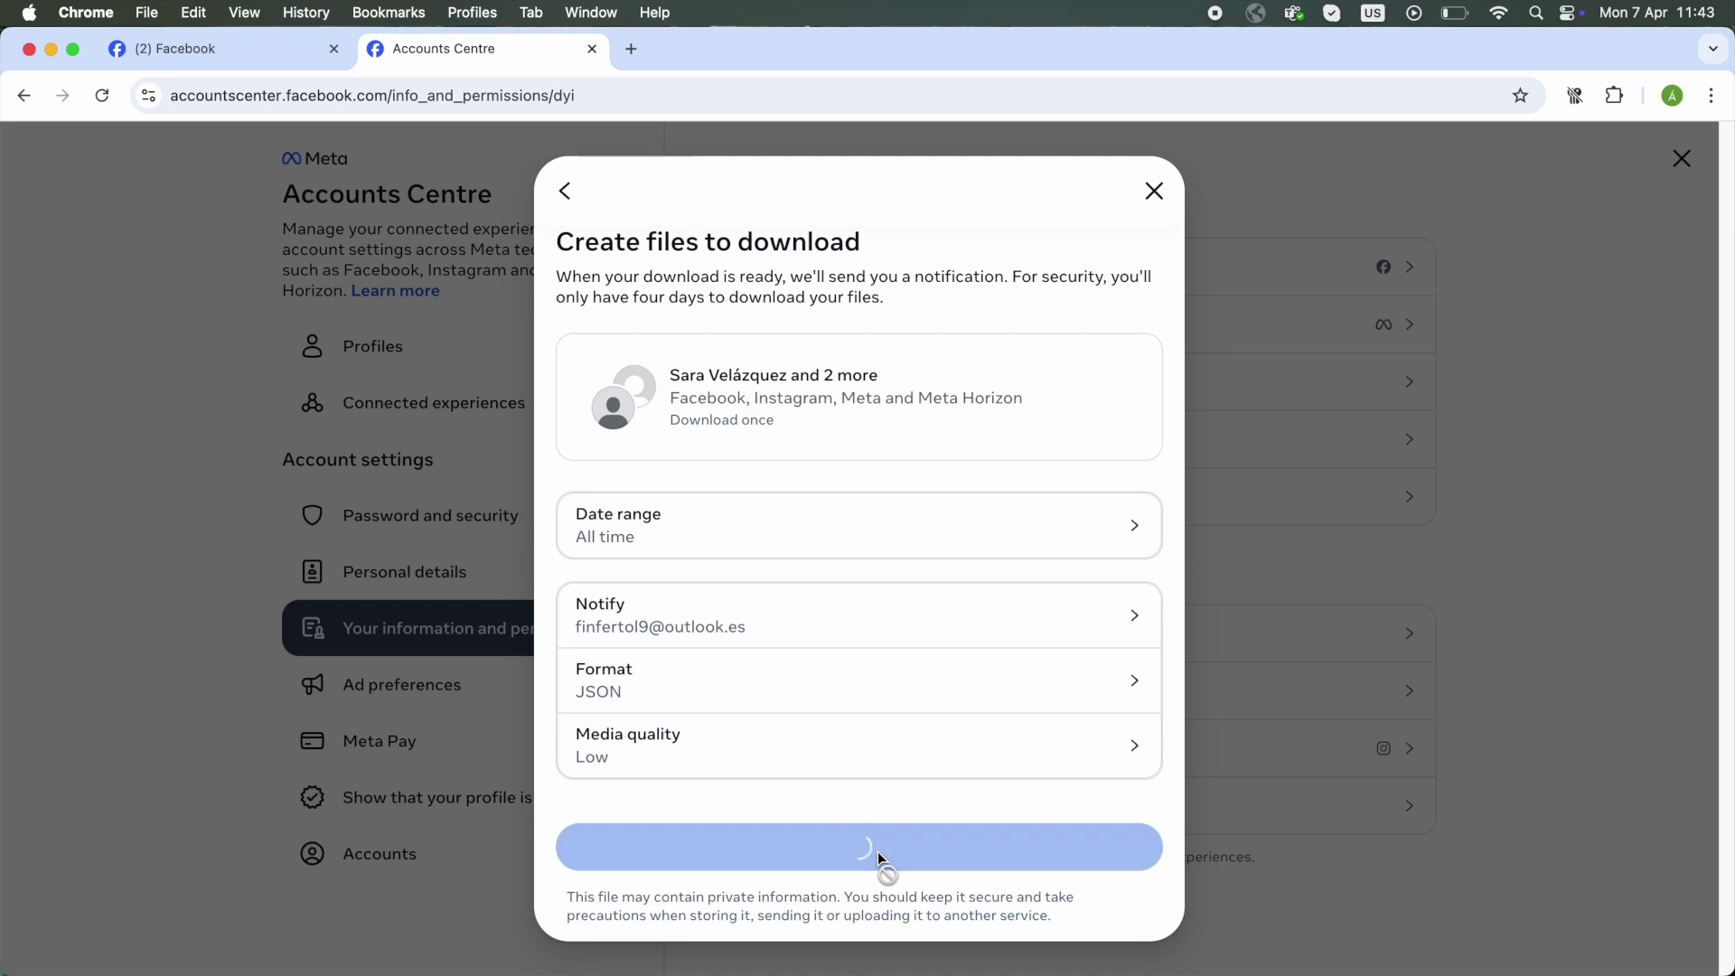